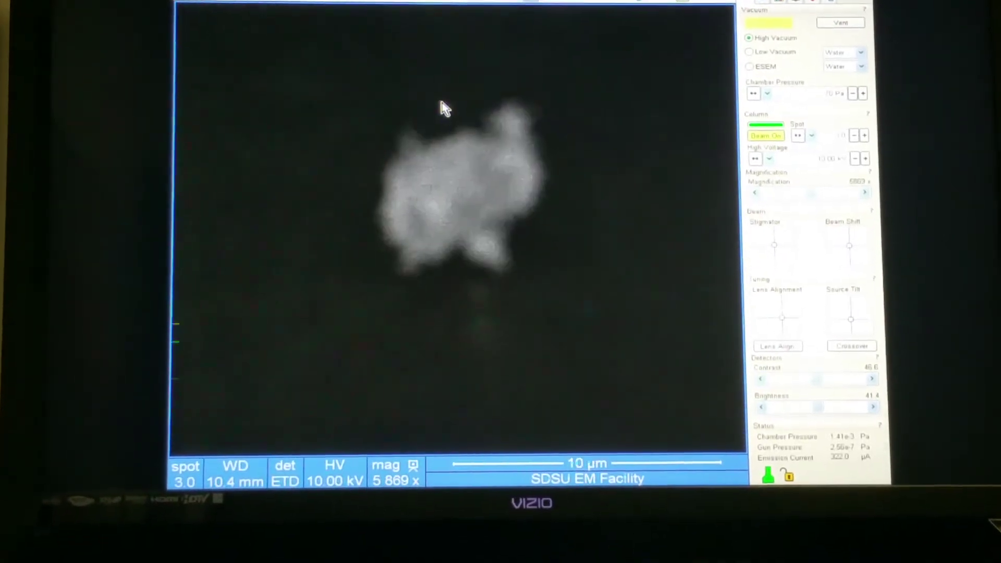
{"action": "scroll", "coordinate": [441, 107], "scroll_direction": "up", "scroll_amount": 2}
{"action": "scroll", "coordinate": [447, 112], "scroll_direction": "up", "scroll_amount": 1}
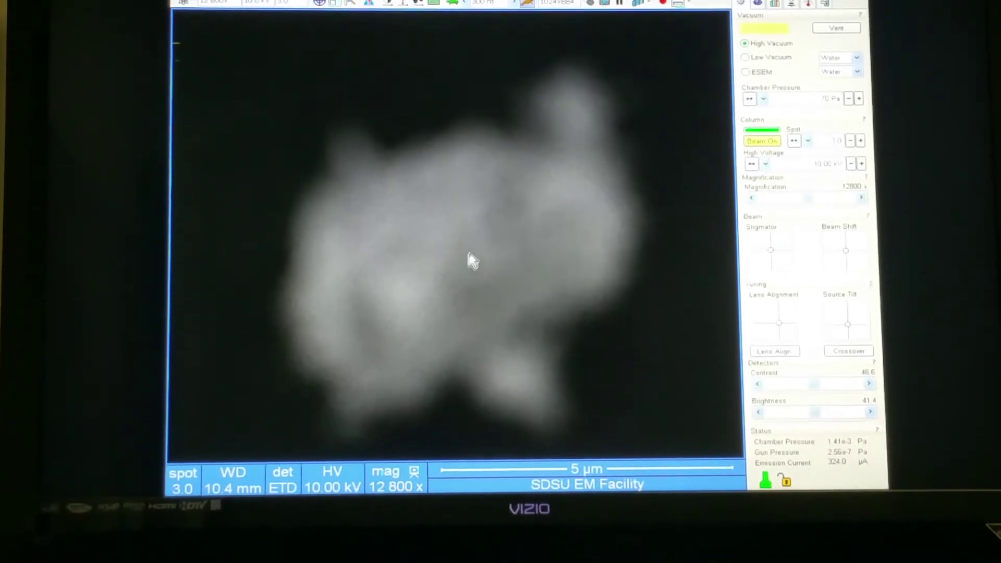
Enlarge the carbon particle to about 12 700x and scan only a small reduced area
{"action": "middle_click", "coordinate": [473, 239]}
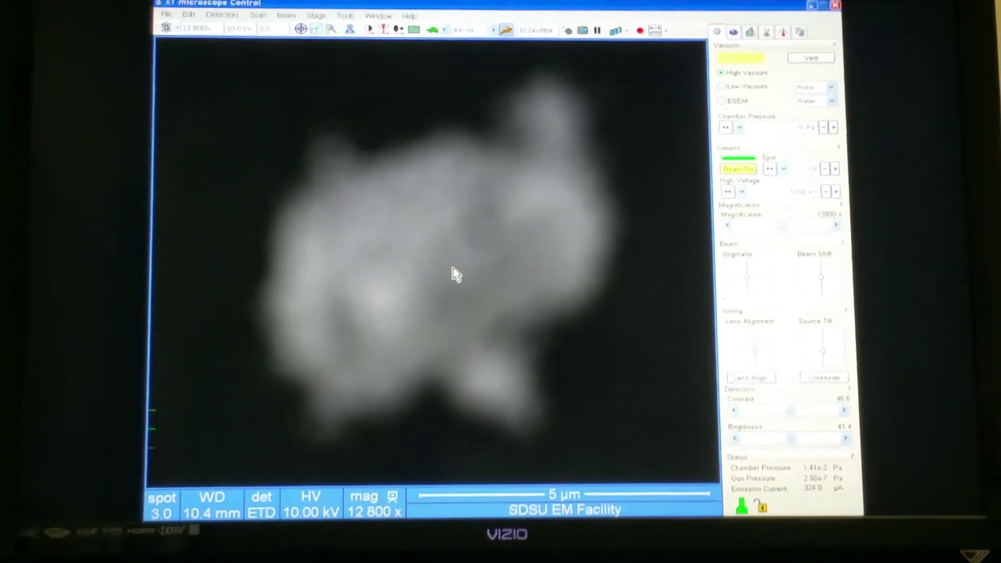
{"action": "key", "text": "ctrl+r"}
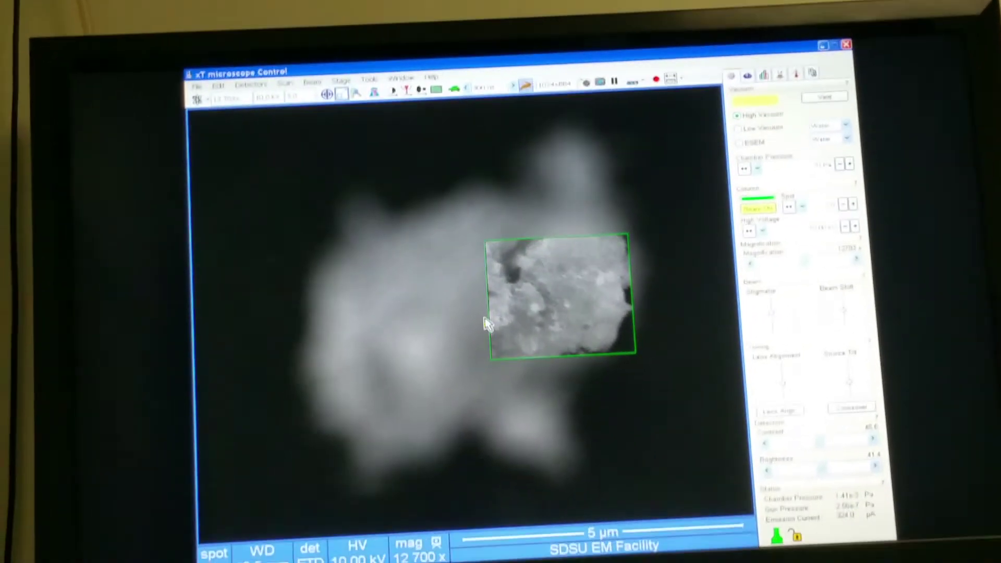
{"action": "scroll", "coordinate": [471, 319], "scroll_direction": "up", "scroll_amount": 5}
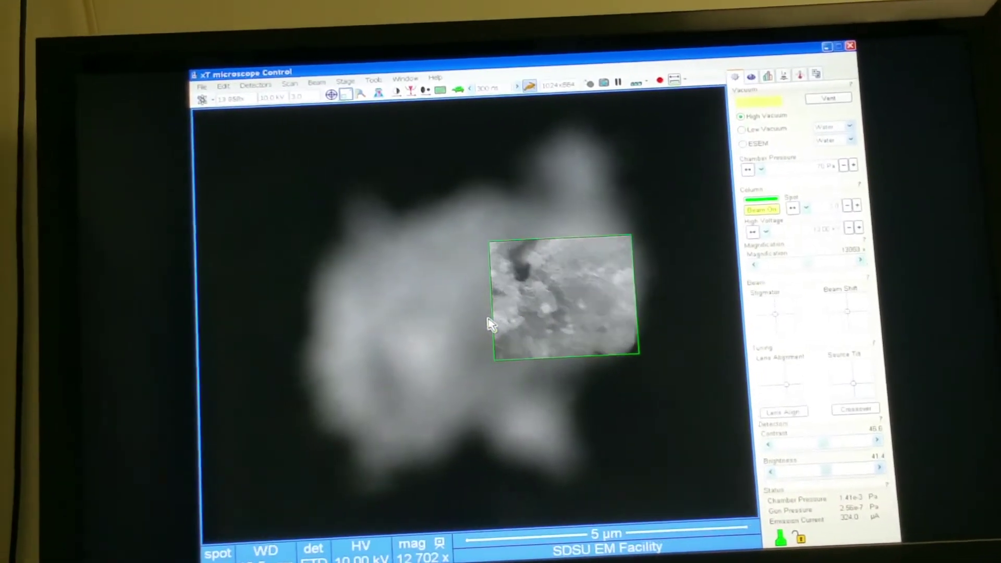
{"action": "scroll", "coordinate": [498, 322], "scroll_direction": "up", "scroll_amount": 3}
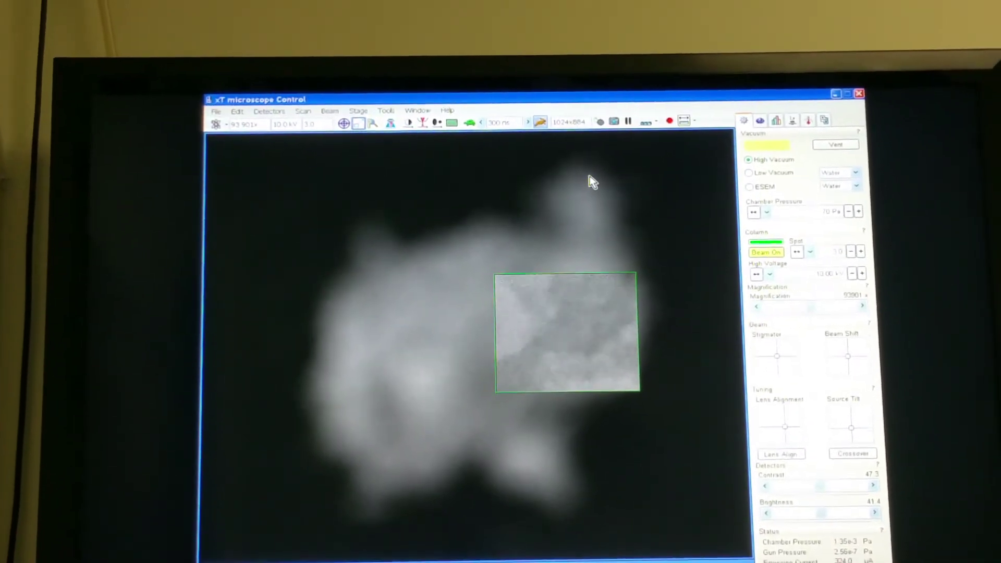
Show the ~93 900x particle image alongside the chamber camera feeds in the four-pane view
{"action": "key", "text": "F5"}
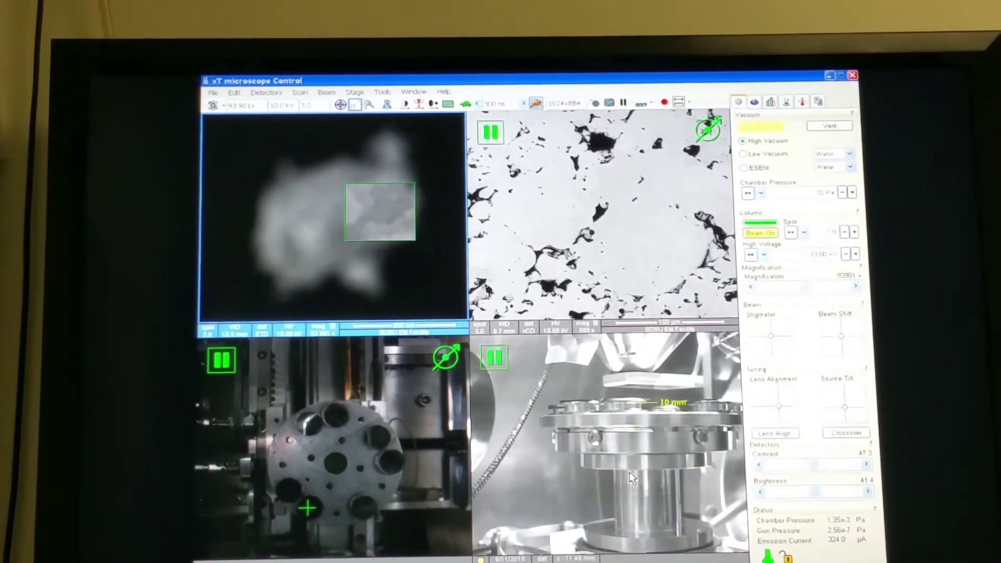
Adjust the stage in the chamber camera view, then return to the full-window particle image
{"action": "left_click", "coordinate": [629, 472]}
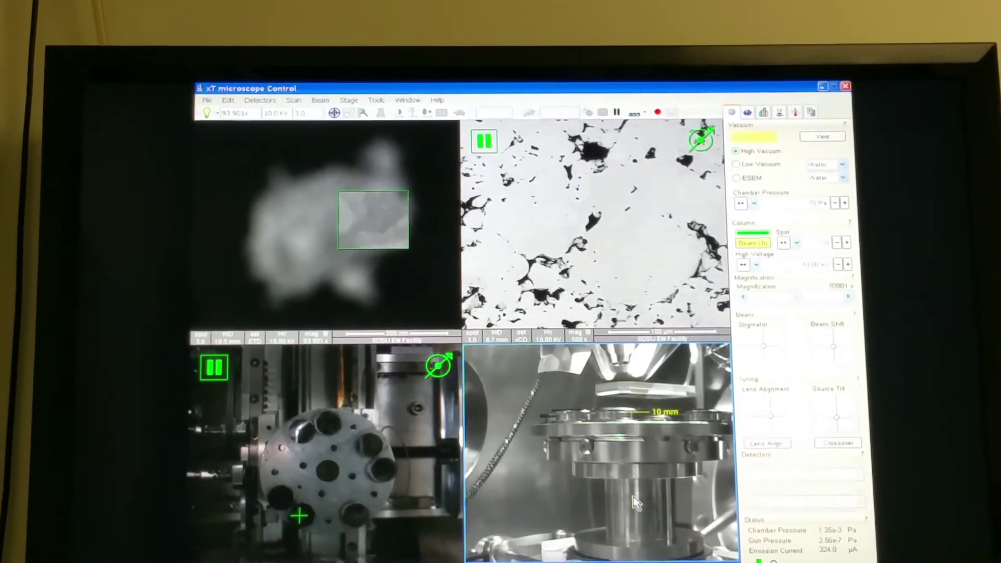
{"action": "mouse_move", "coordinate": [633, 497]}
{"action": "left_mouse_down"}
{"action": "mouse_move", "coordinate": [630, 390]}
{"action": "mouse_move", "coordinate": [679, 370]}
{"action": "left_mouse_up"}
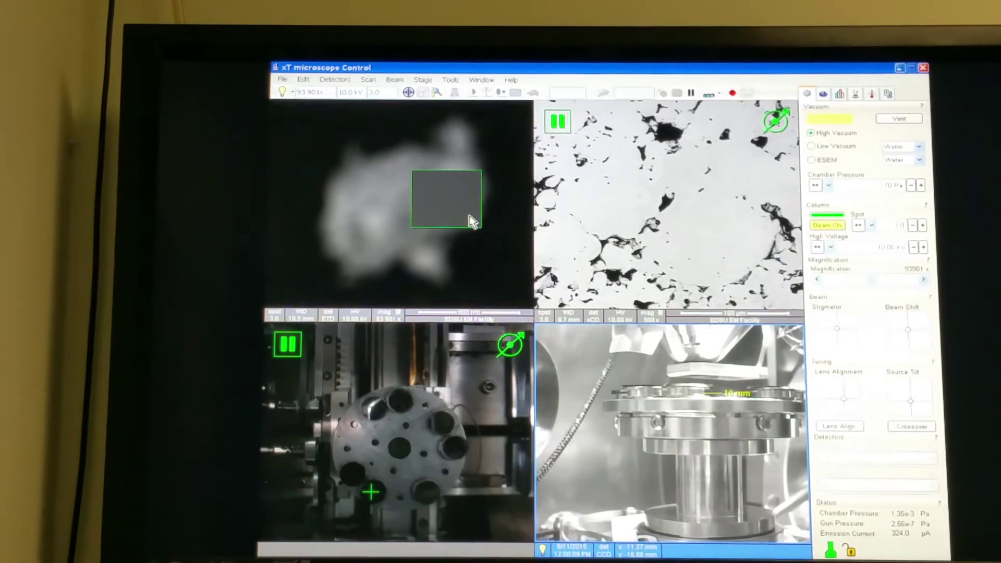
{"action": "left_click", "coordinate": [469, 221]}
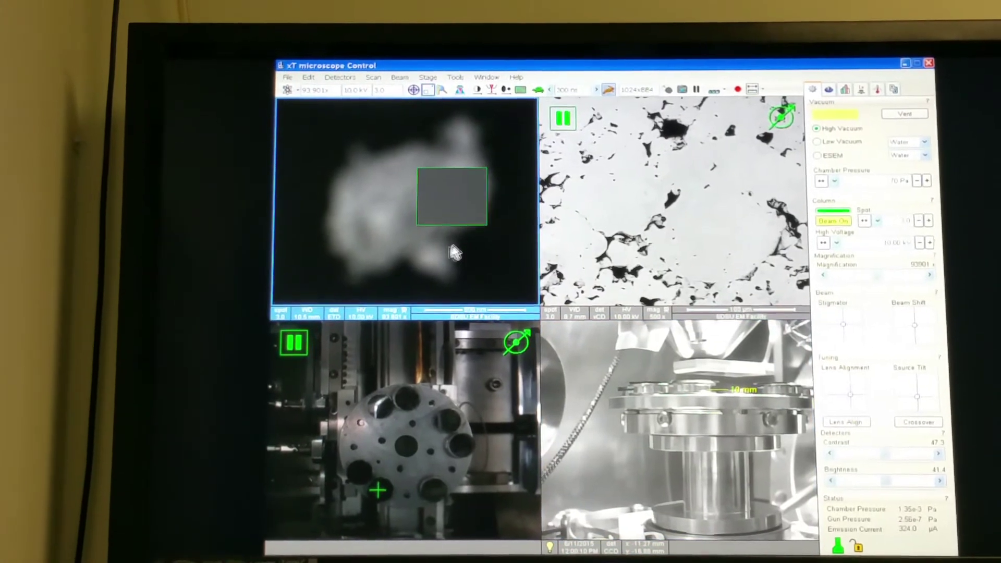
{"action": "key", "text": "F5"}
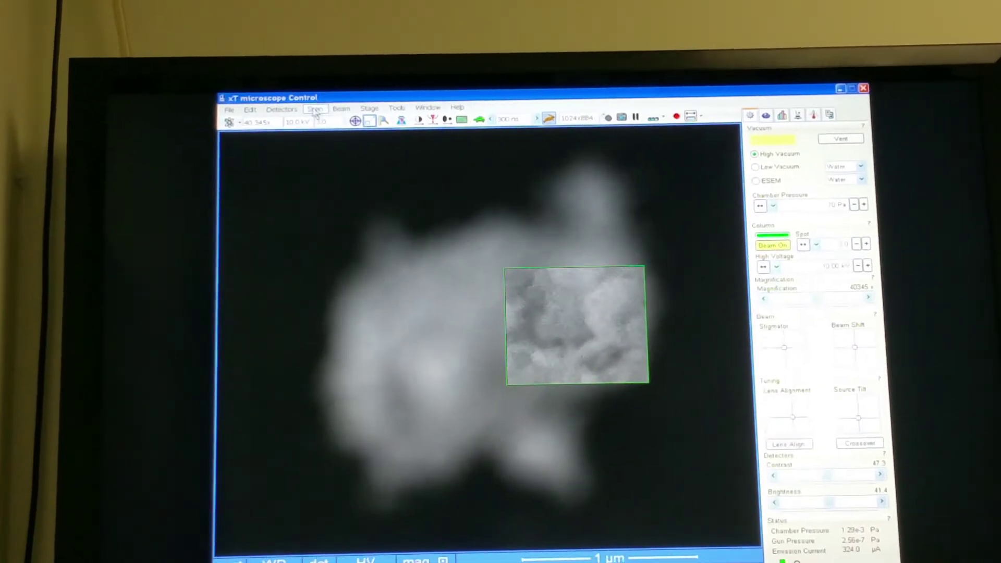
Zero the beam shift from the Stage menu
{"action": "left_click", "coordinate": [369, 106]}
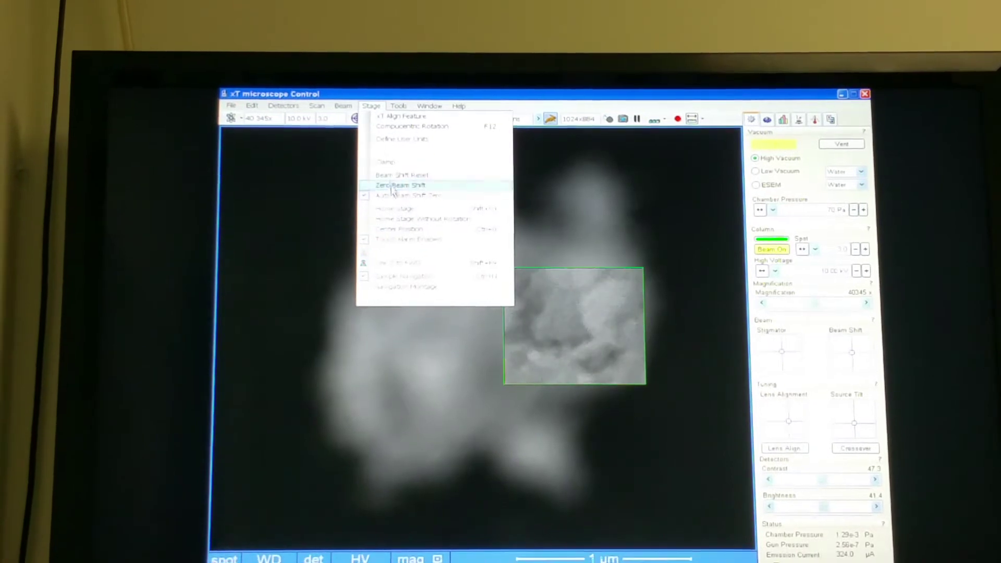
{"action": "left_click", "coordinate": [391, 169]}
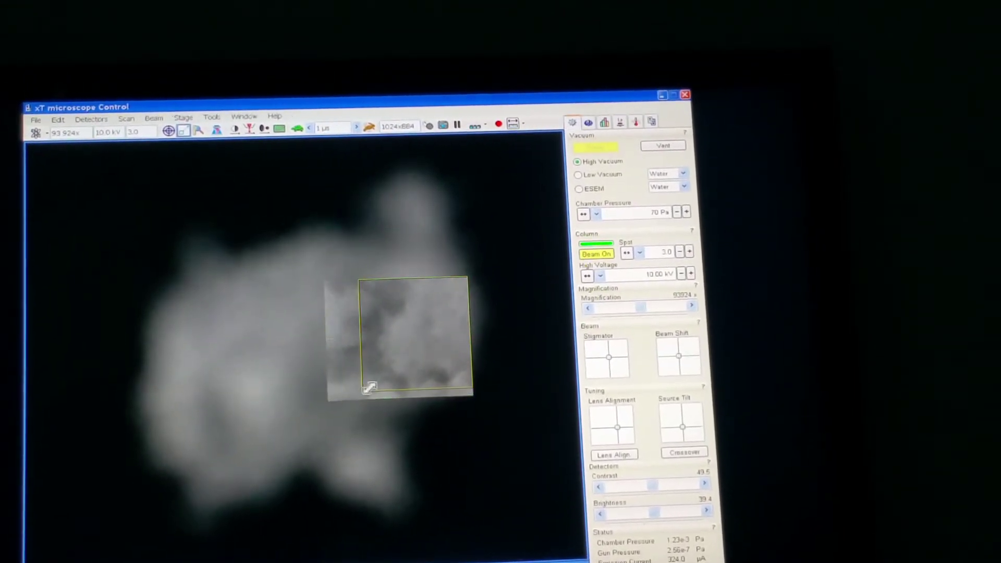
Shrink the reduced scan area and move it over the scanned surface patch
{"action": "left_click_drag", "start_coordinate": [392, 371], "coordinate": [391, 354]}
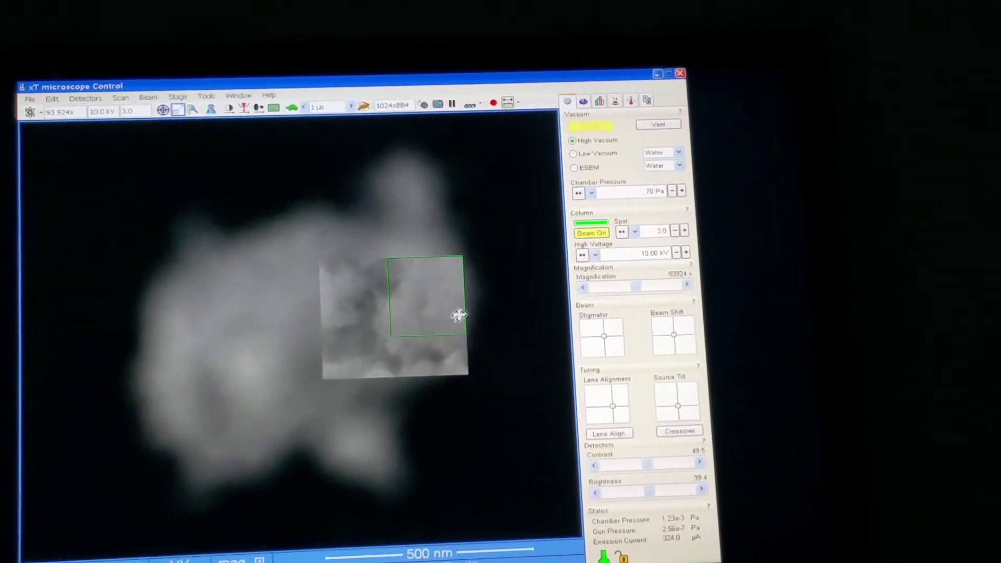
{"action": "left_click_drag", "start_coordinate": [448, 321], "coordinate": [426, 372]}
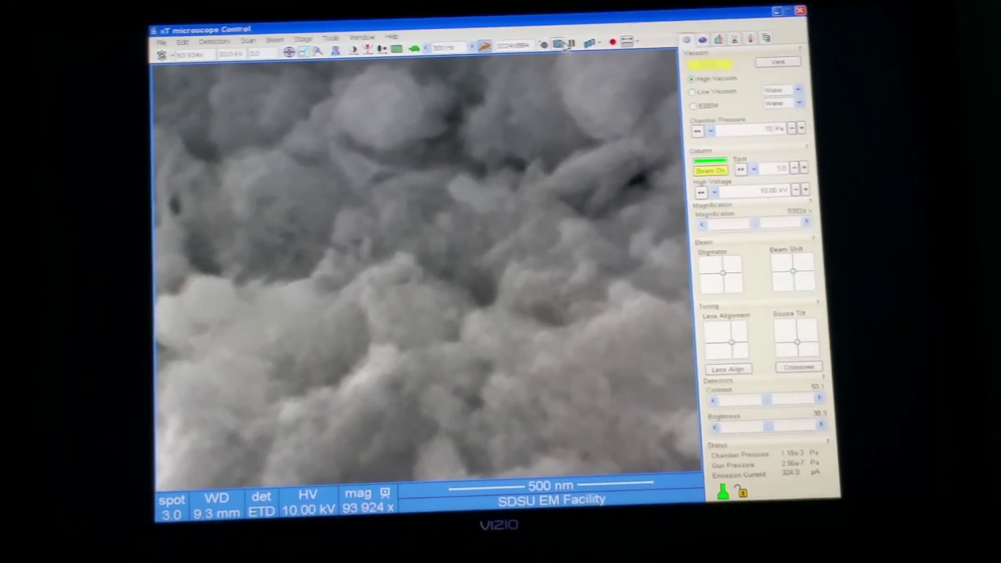
Capture a photo of the carbon surface, restart the scan, and freeze the captured image
{"action": "left_click", "coordinate": [560, 45]}
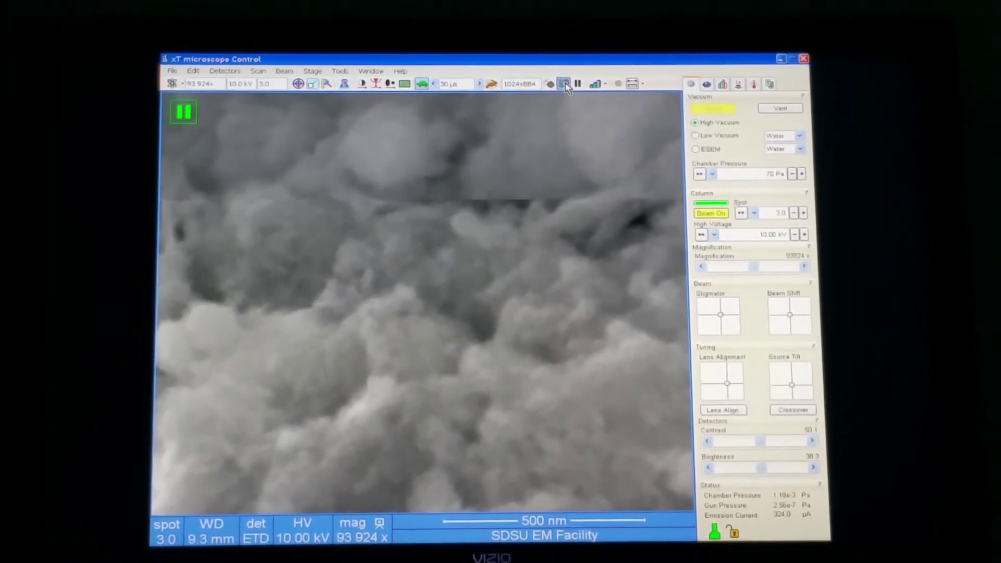
{"action": "left_click", "coordinate": [565, 89]}
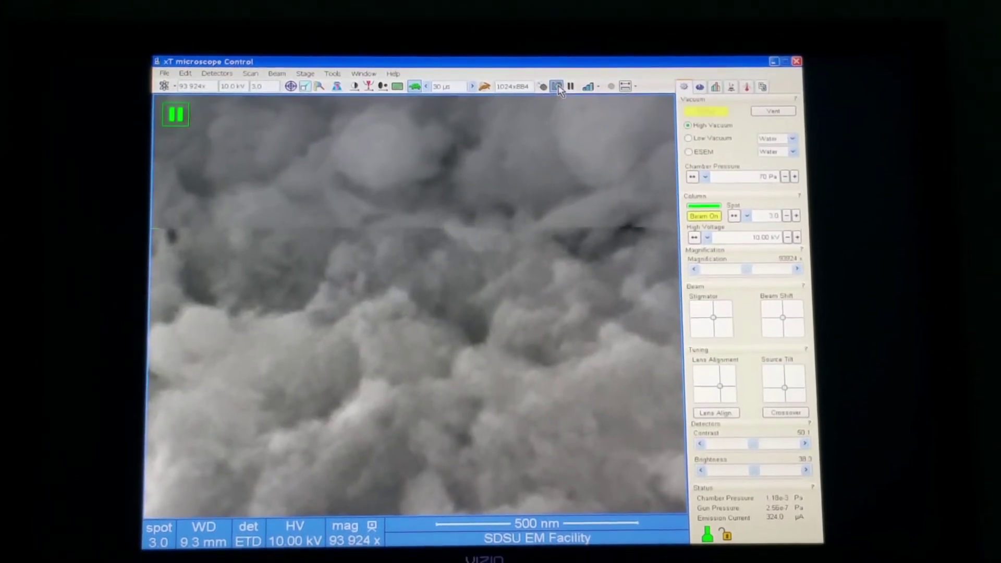
{"action": "left_click", "coordinate": [555, 76]}
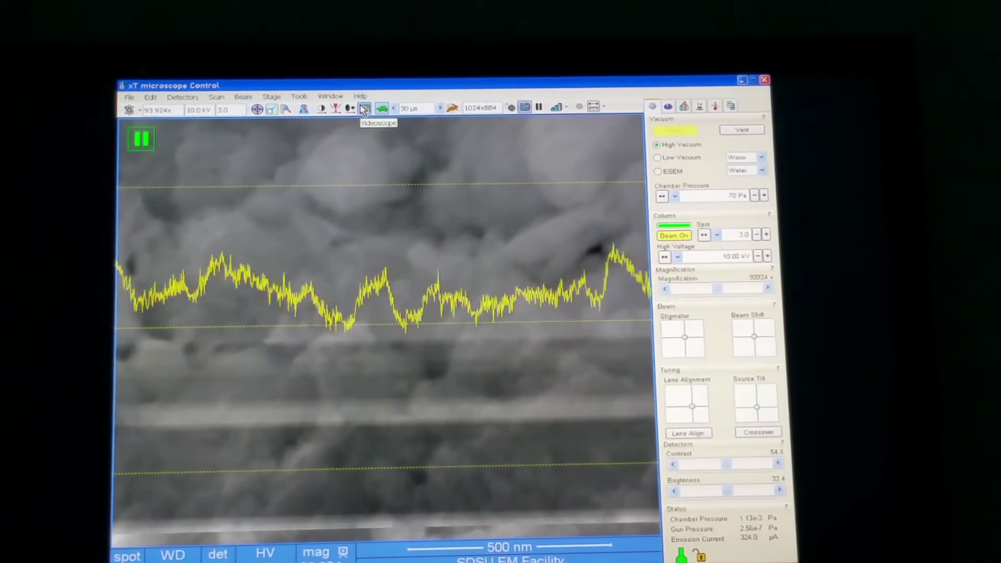
Save the 10 kV image as Co2Carbon_002.tif and set the accelerating voltage to 3.00 kV
{"action": "key", "text": "ctrl+s"}
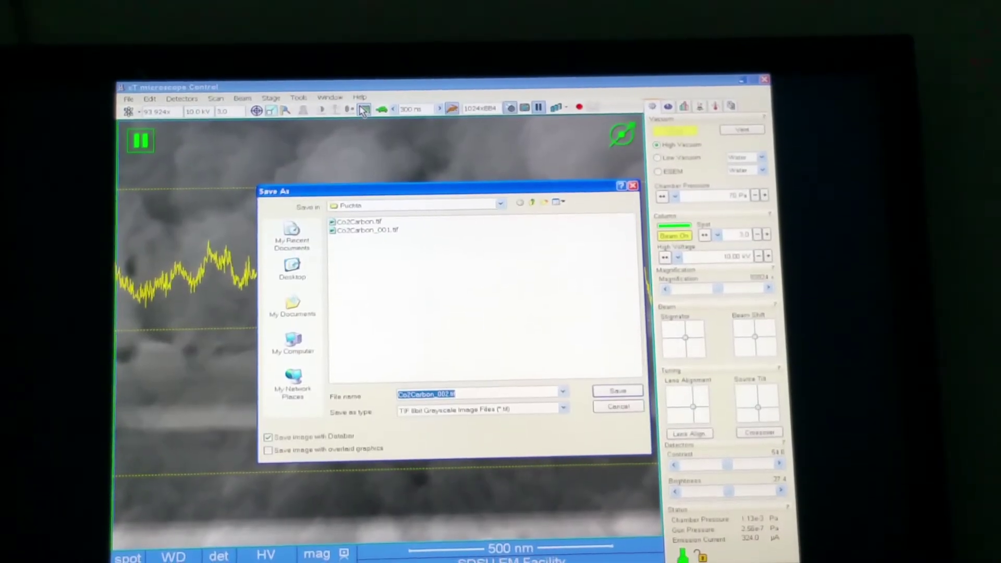
{"action": "left_click", "coordinate": [627, 407]}
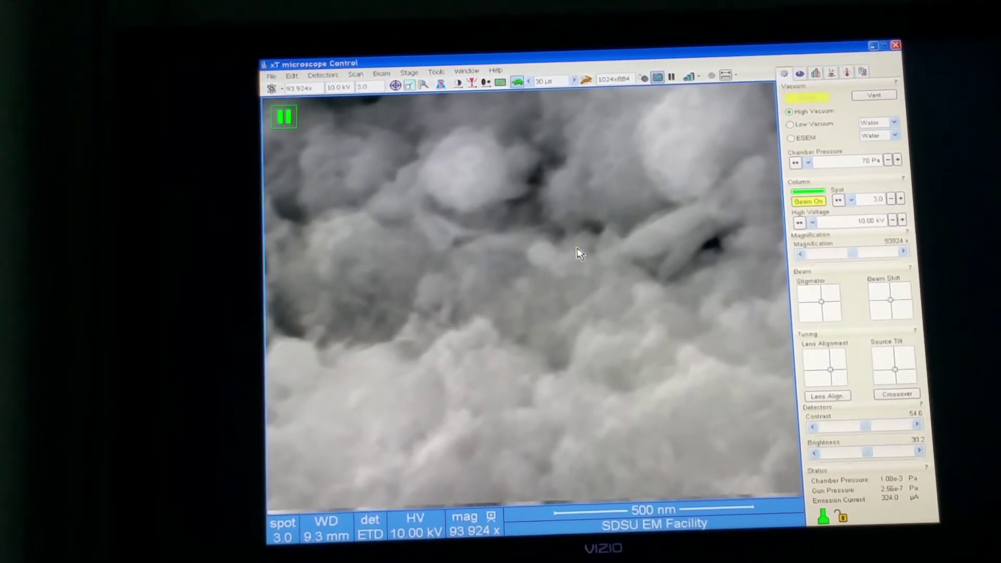
{"action": "key", "text": "ctrl+s"}
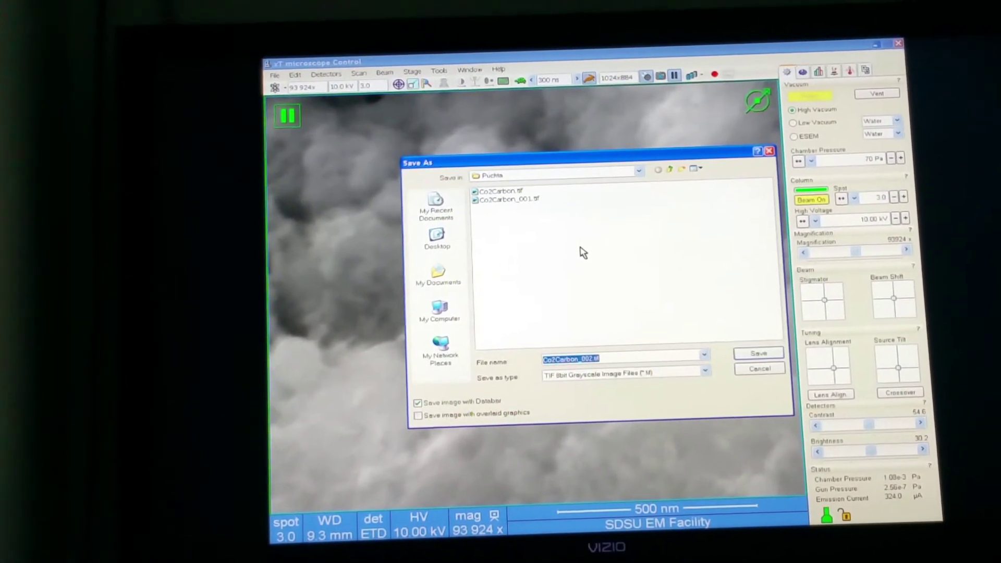
{"action": "left_click", "coordinate": [757, 358]}
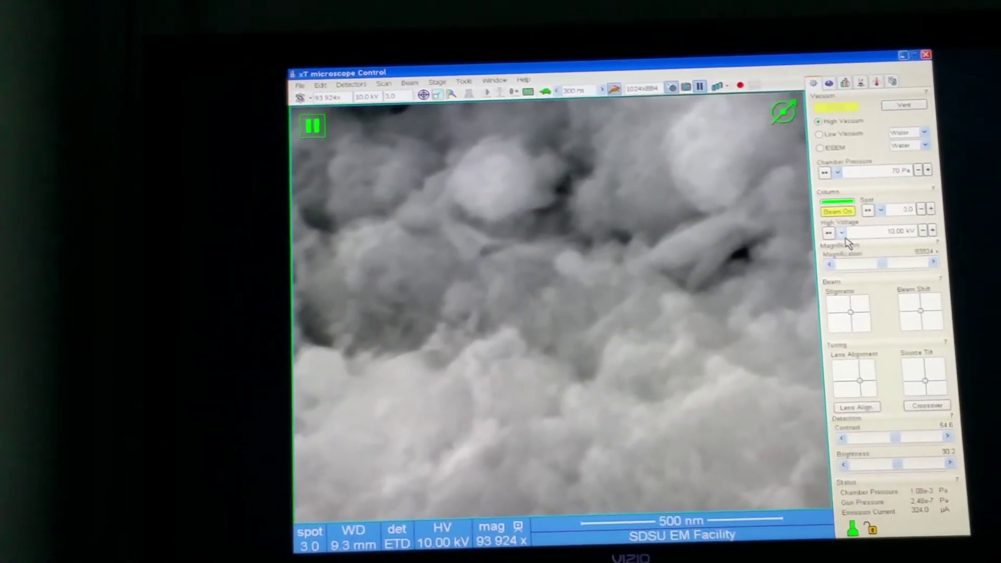
{"action": "left_click", "coordinate": [856, 228]}
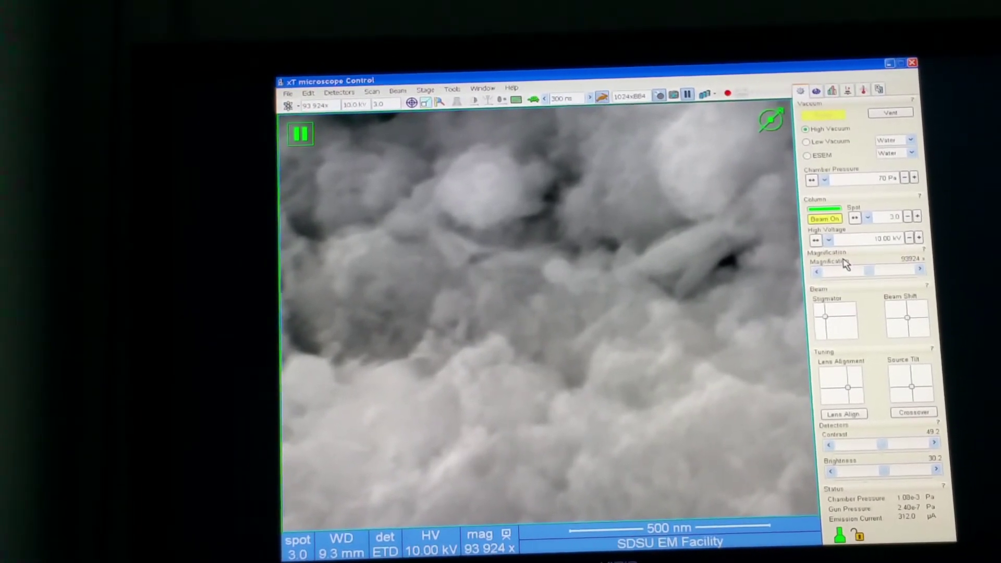
{"action": "left_click", "coordinate": [681, 99]}
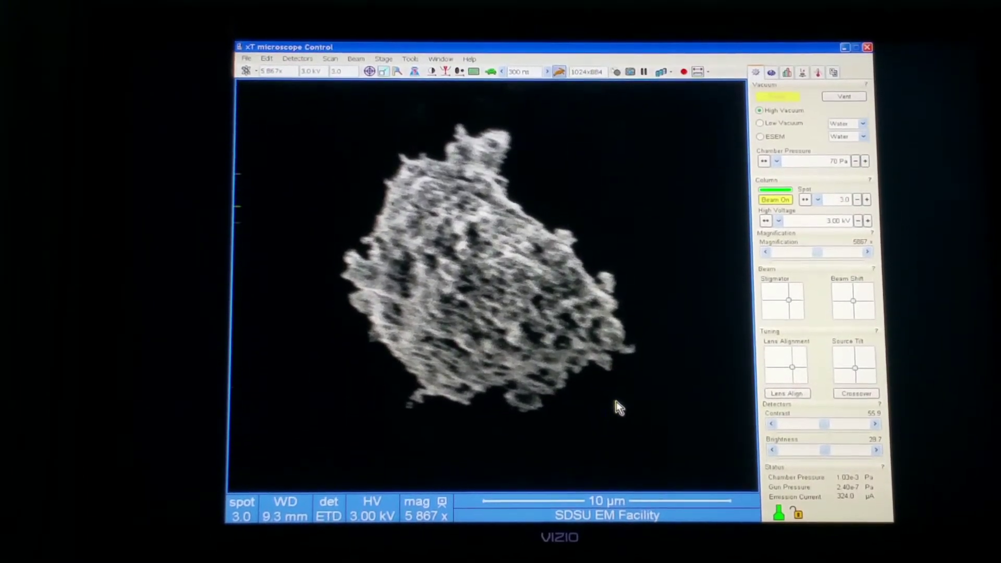
Turn on reduced-area scanning over the whole particle at about 5 870x
{"action": "key", "text": "ctrl+r"}
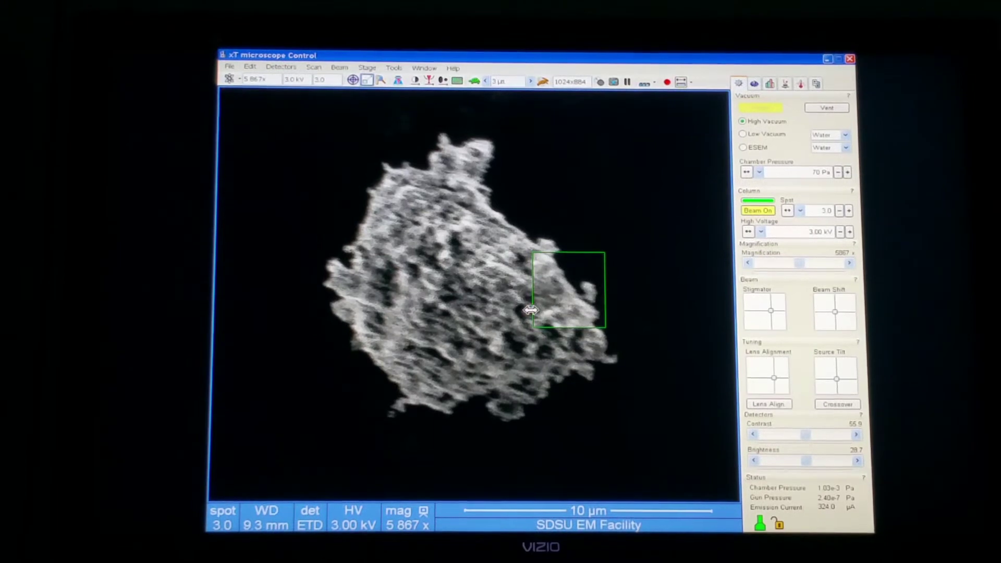
Move the reduced scan box onto the particle's centre to image a pore at about 36 200x
{"action": "left_click_drag", "start_coordinate": [579, 294], "coordinate": [500, 303]}
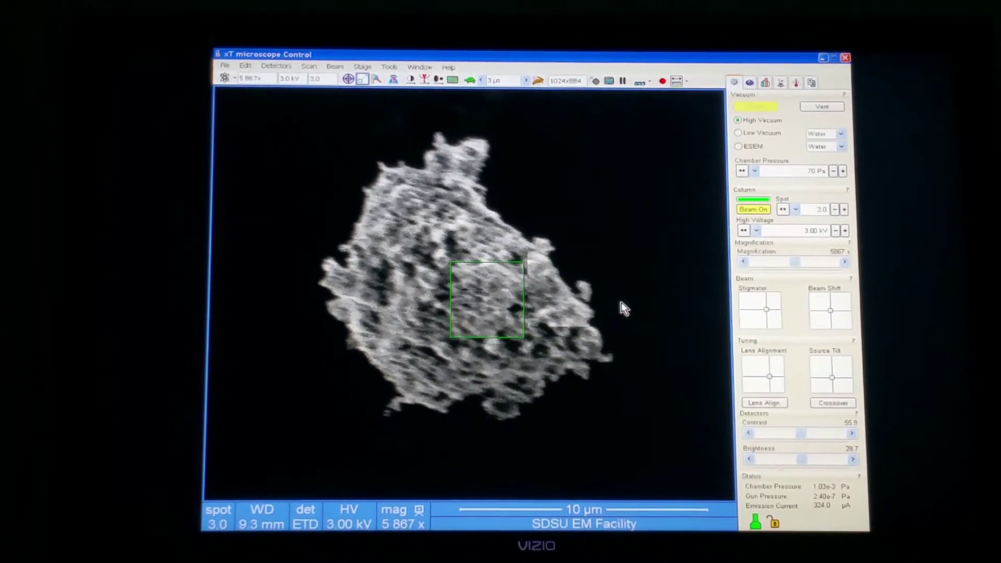
{"action": "scroll", "coordinate": [638, 335], "scroll_direction": "up", "scroll_amount": 2}
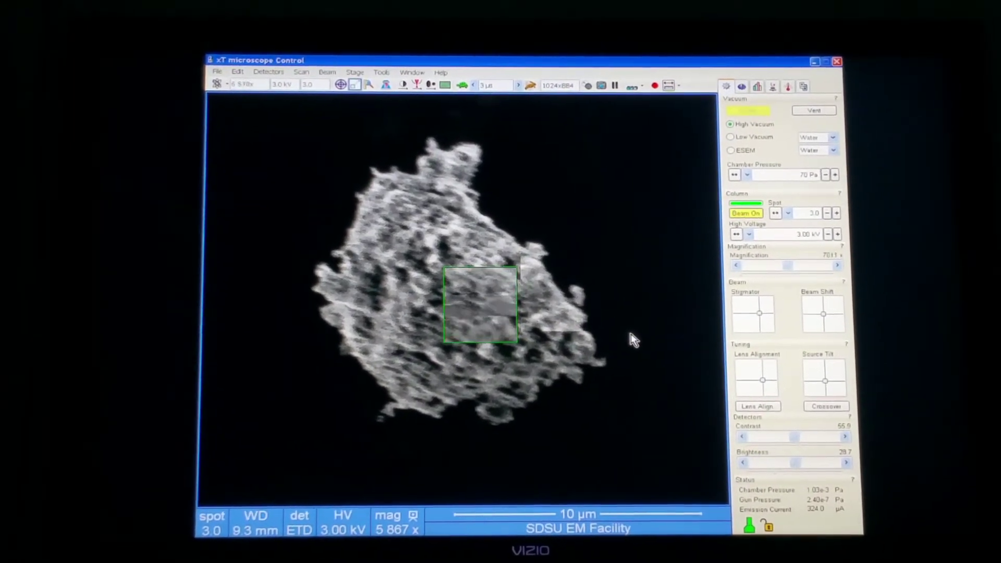
{"action": "scroll", "coordinate": [618, 331], "scroll_direction": "up", "scroll_amount": 1}
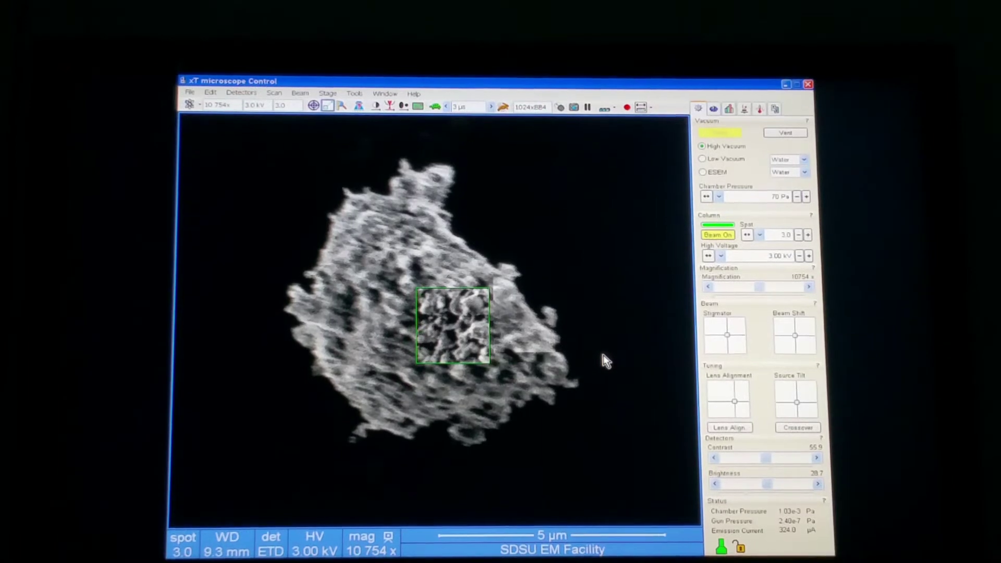
{"action": "scroll", "coordinate": [603, 354], "scroll_direction": "up", "scroll_amount": 3}
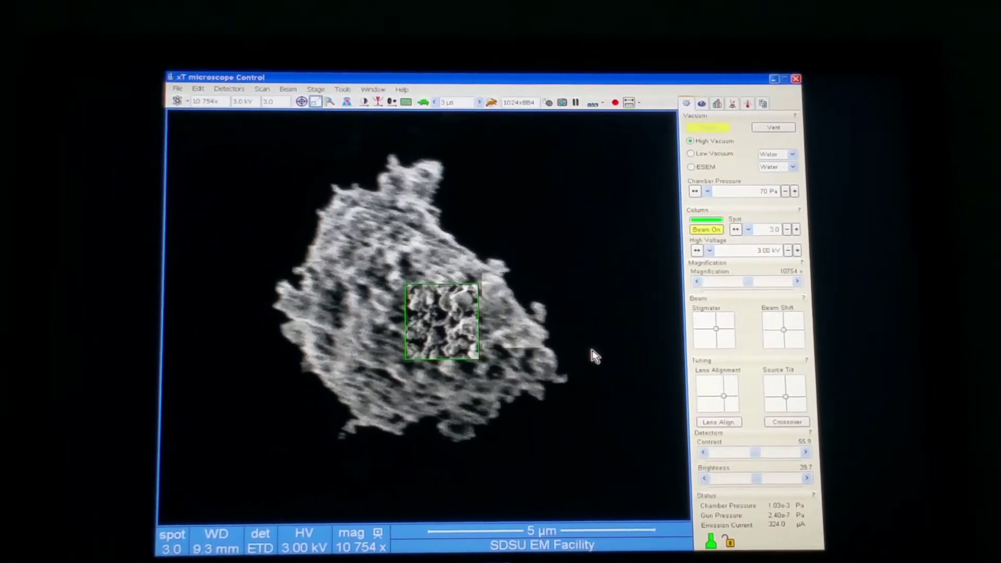
{"action": "scroll", "coordinate": [585, 353], "scroll_direction": "up", "scroll_amount": 2}
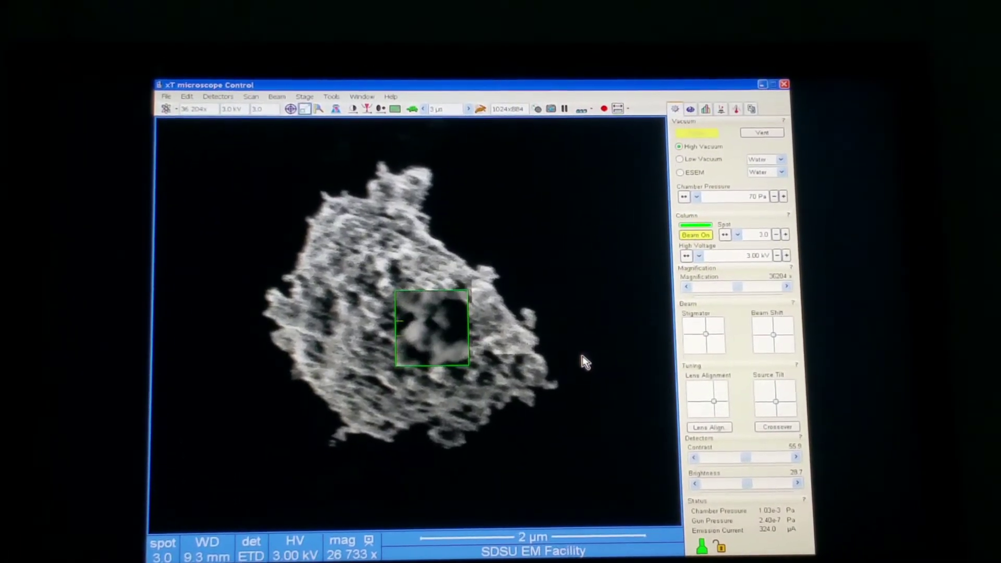
{"action": "scroll", "coordinate": [583, 354], "scroll_direction": "up", "scroll_amount": 2}
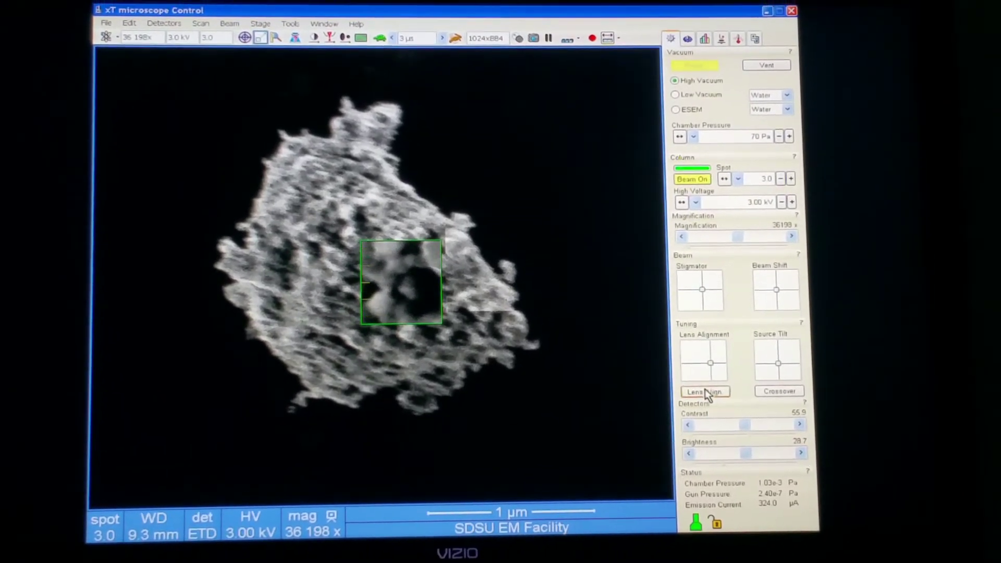
{"action": "left_click", "coordinate": [705, 389]}
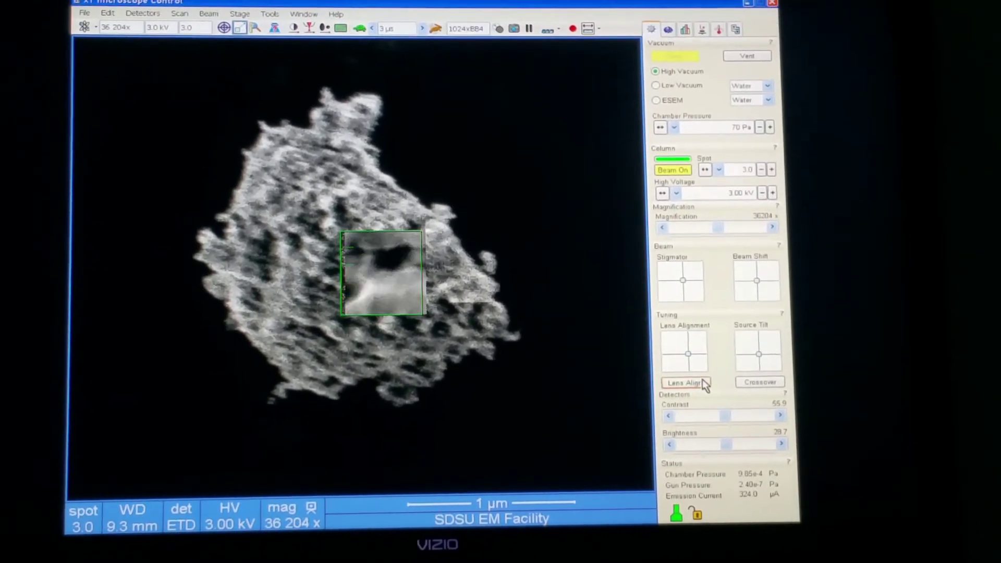
Finish lens alignment, leaving a sharp reduced-area patch at about 23 500x
{"action": "left_click", "coordinate": [703, 379]}
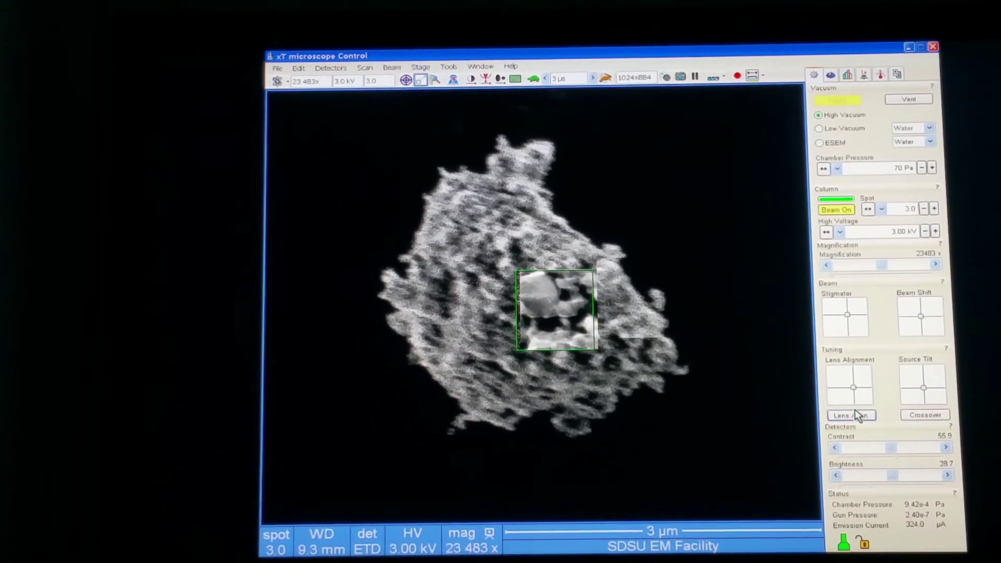
Return to a full-frame scan of the porous carbon surface at about 23 500x
{"action": "left_click", "coordinate": [861, 414]}
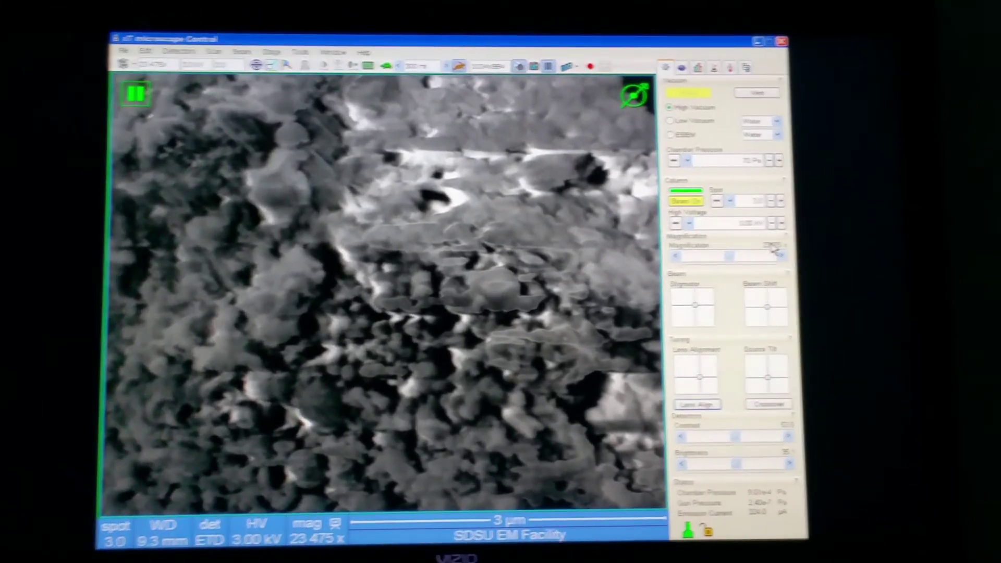
Enter 25000 as the new magnification value
{"action": "double_click", "coordinate": [799, 248]}
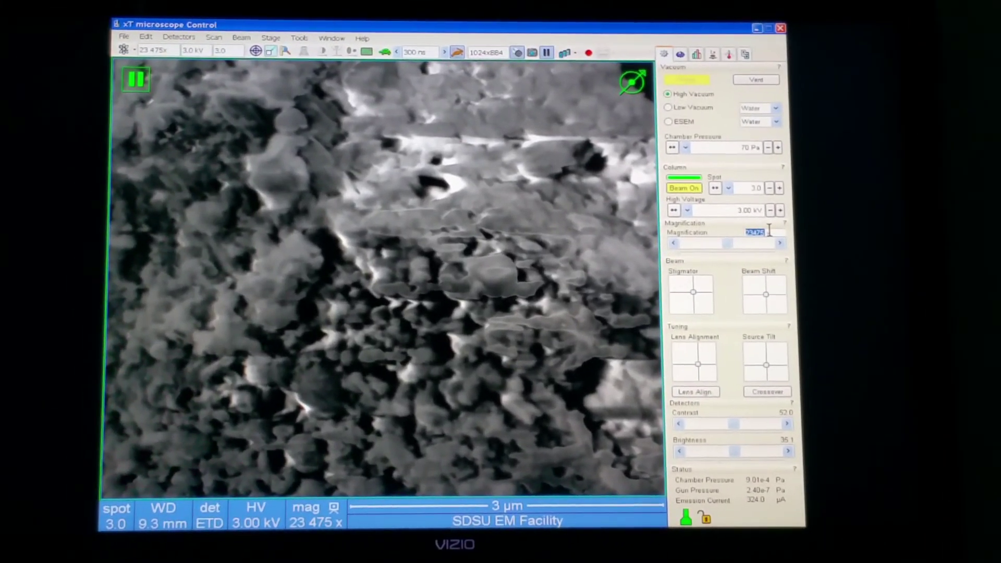
{"action": "type", "text": "3"}
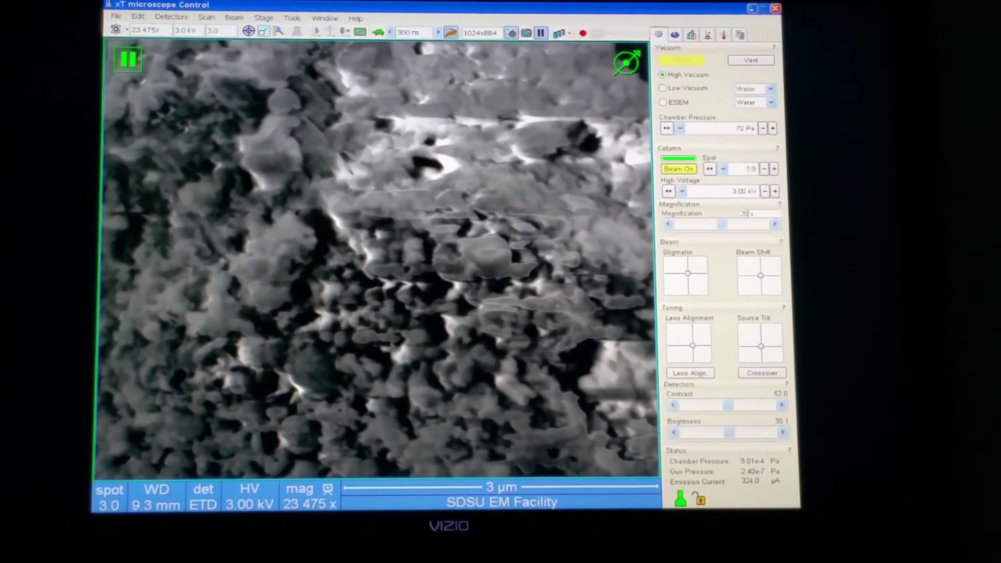
{"action": "type", "text": "00"}
{"action": "key", "text": "Return"}
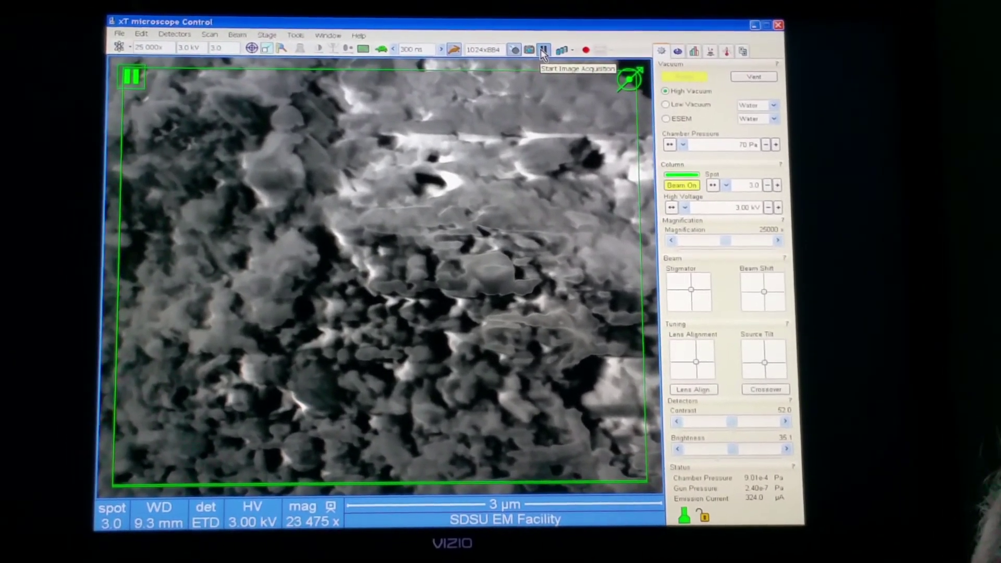
Resume live imaging at 25 000x with frame filtering applied
{"action": "left_click", "coordinate": [522, 48]}
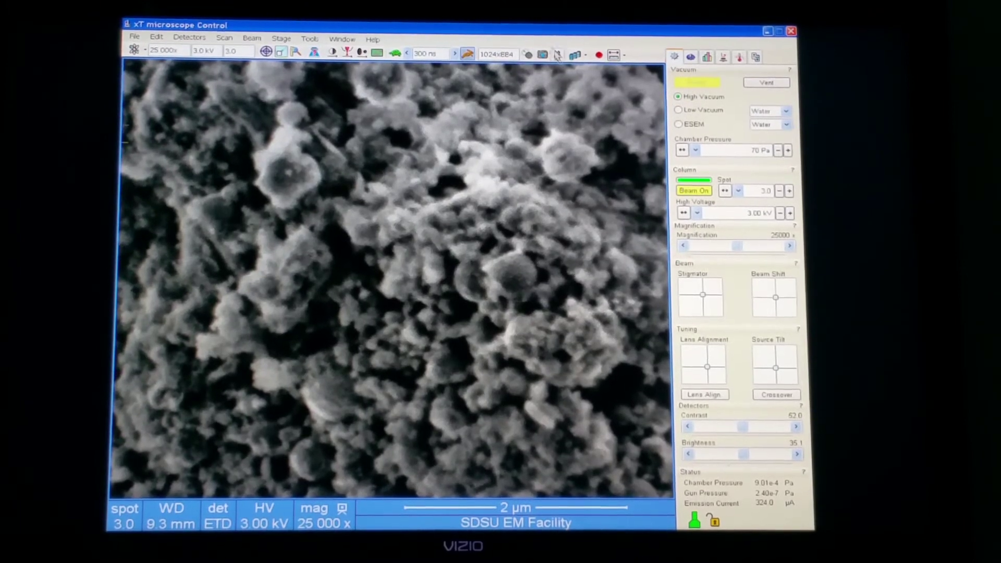
{"action": "left_click", "coordinate": [587, 54]}
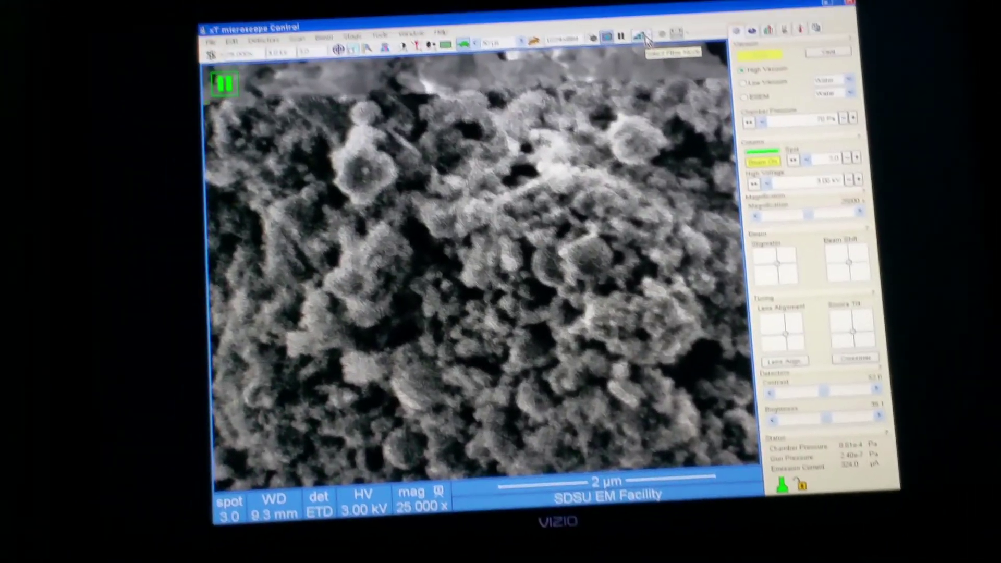
{"action": "left_click", "coordinate": [642, 37]}
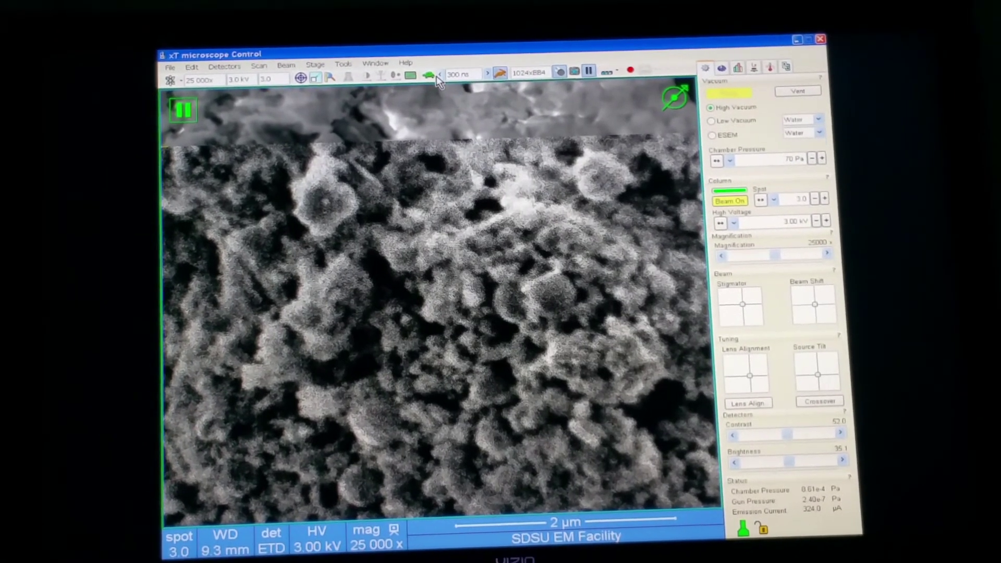
Scan a new area at 3 µs dwell and freeze the finished frame
{"action": "left_click", "coordinate": [439, 76]}
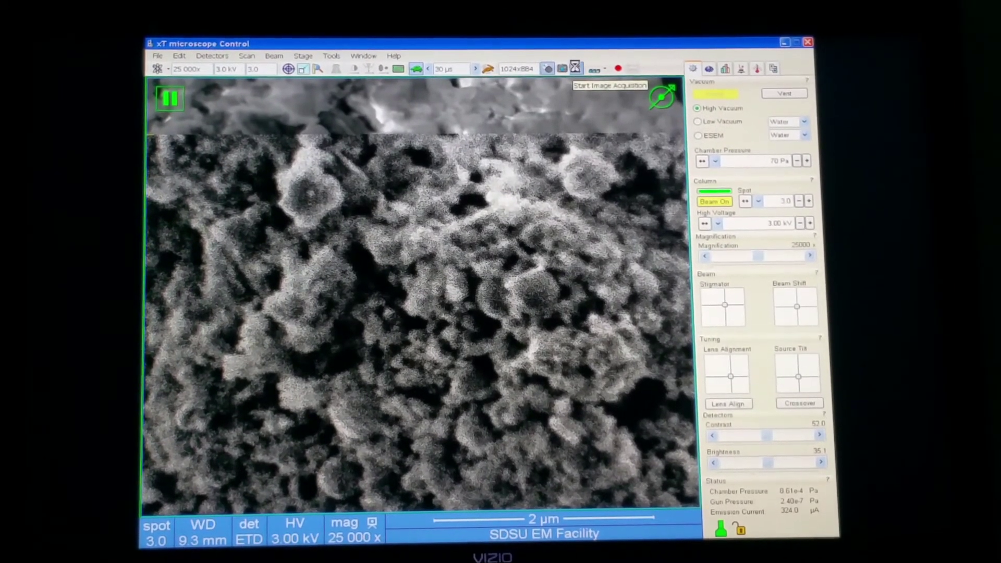
{"action": "left_click", "coordinate": [574, 70]}
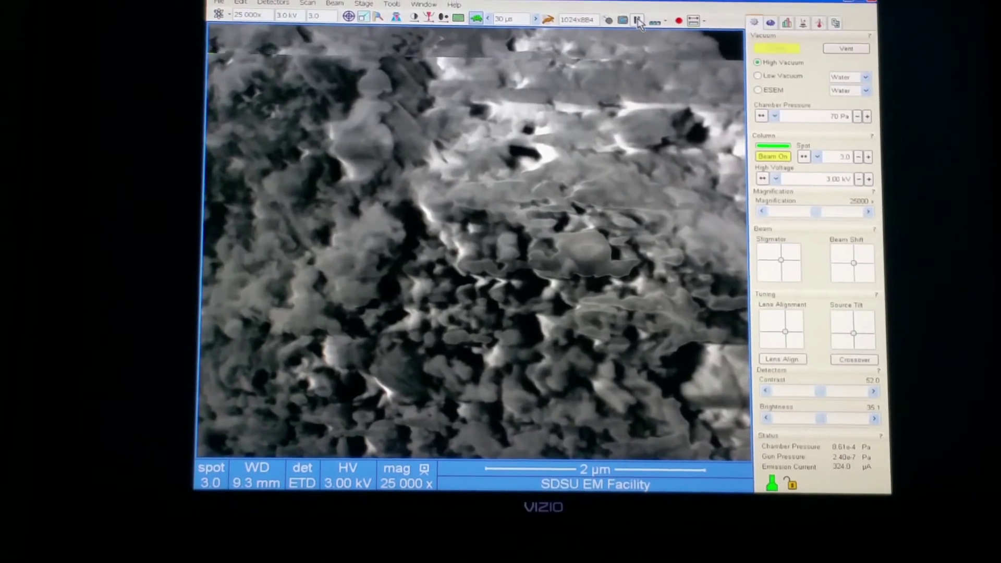
{"action": "left_click", "coordinate": [635, 12]}
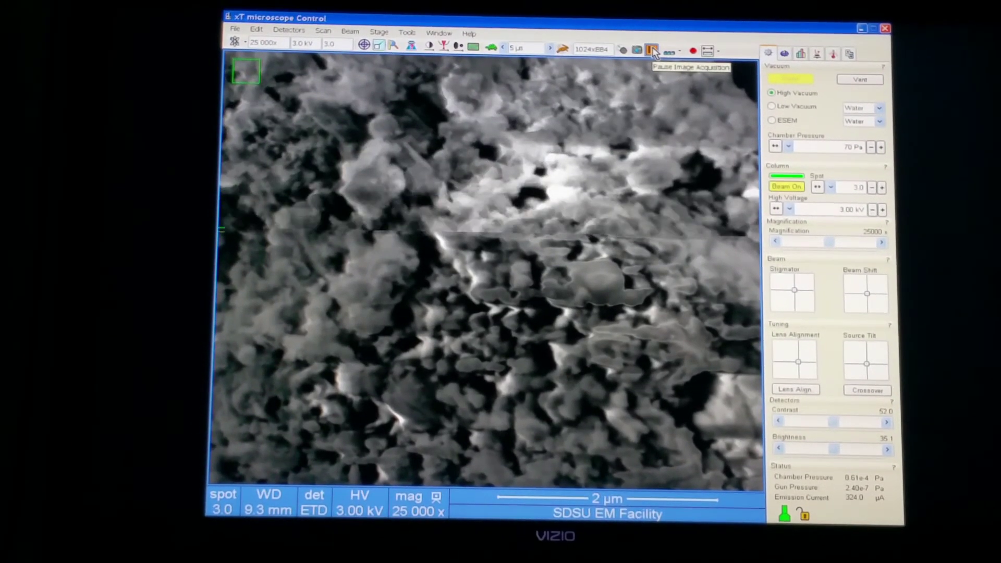
{"action": "left_click", "coordinate": [653, 50]}
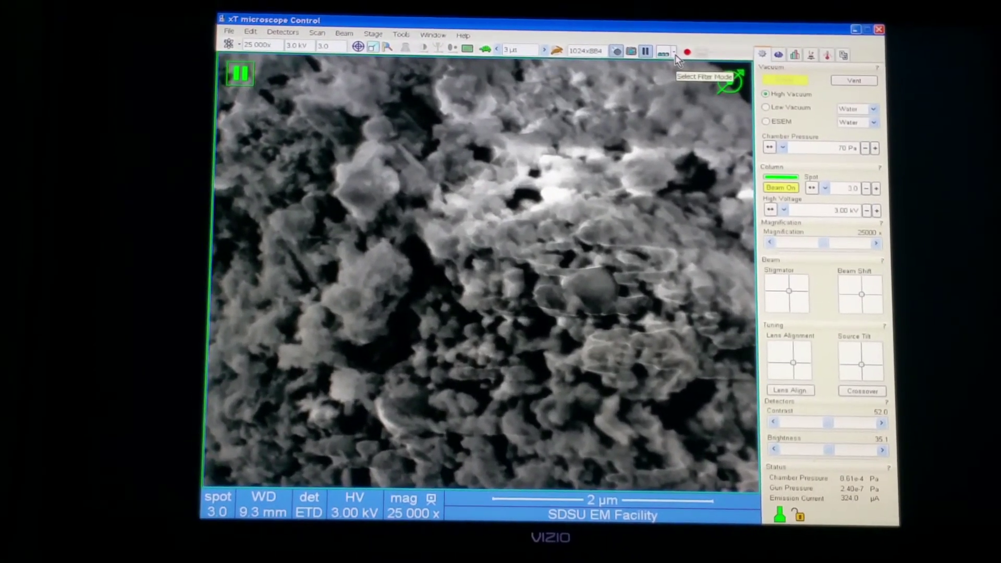
Pick a frame filtering mode, resume scanning and zoom out to about 5 256x
{"action": "left_click", "coordinate": [676, 54]}
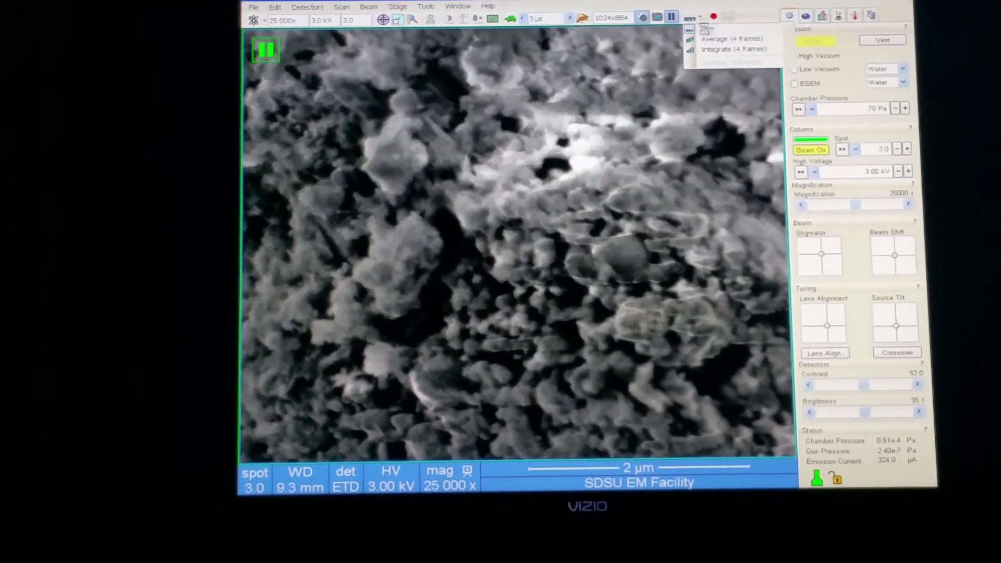
{"action": "left_click", "coordinate": [704, 43]}
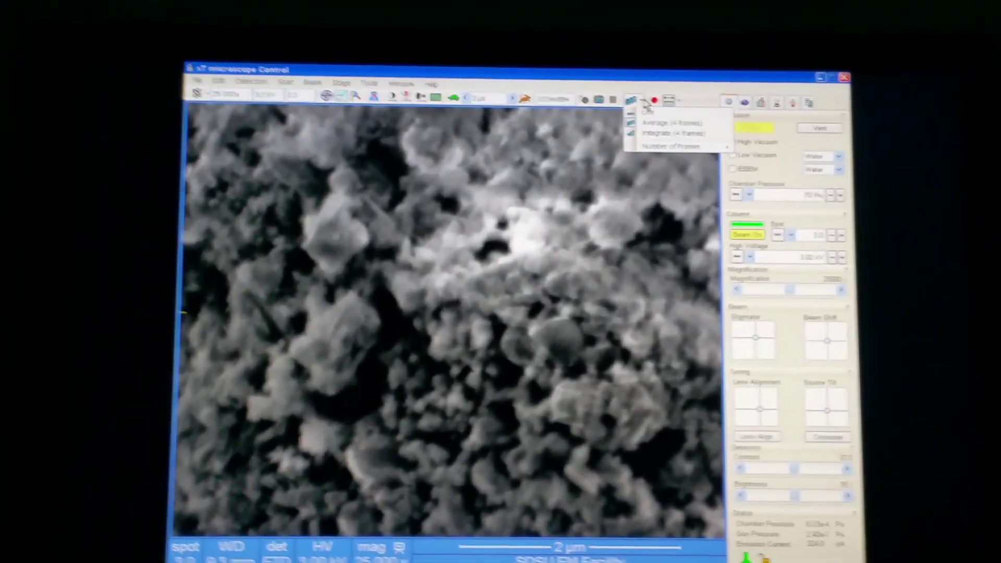
{"action": "left_click", "coordinate": [708, 101]}
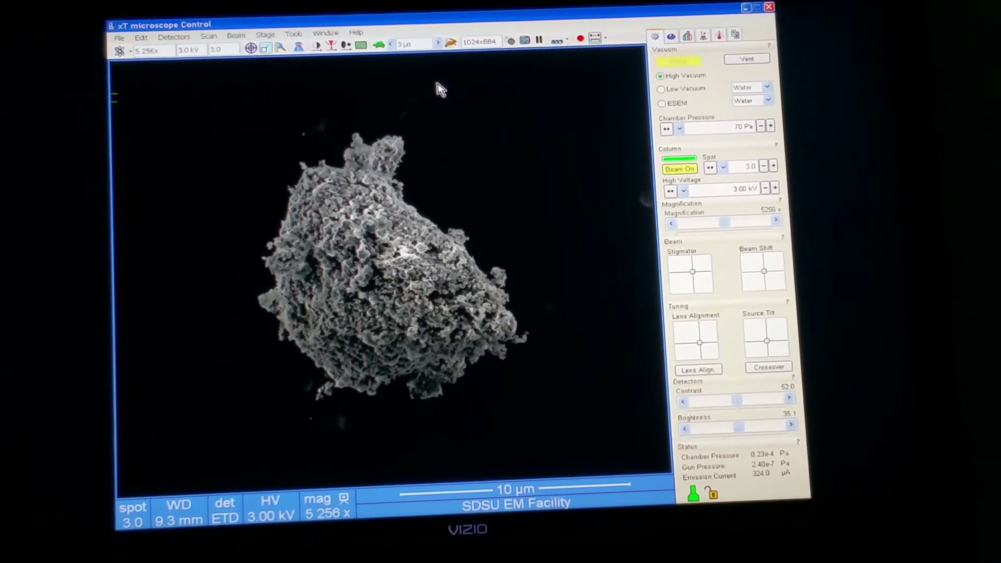
{"action": "scroll", "coordinate": [436, 85], "scroll_direction": "down", "scroll_amount": 1}
{"action": "scroll", "coordinate": [357, 250], "scroll_direction": "down", "scroll_amount": 1}
{"action": "scroll", "coordinate": [352, 238], "scroll_direction": "down", "scroll_amount": 2}
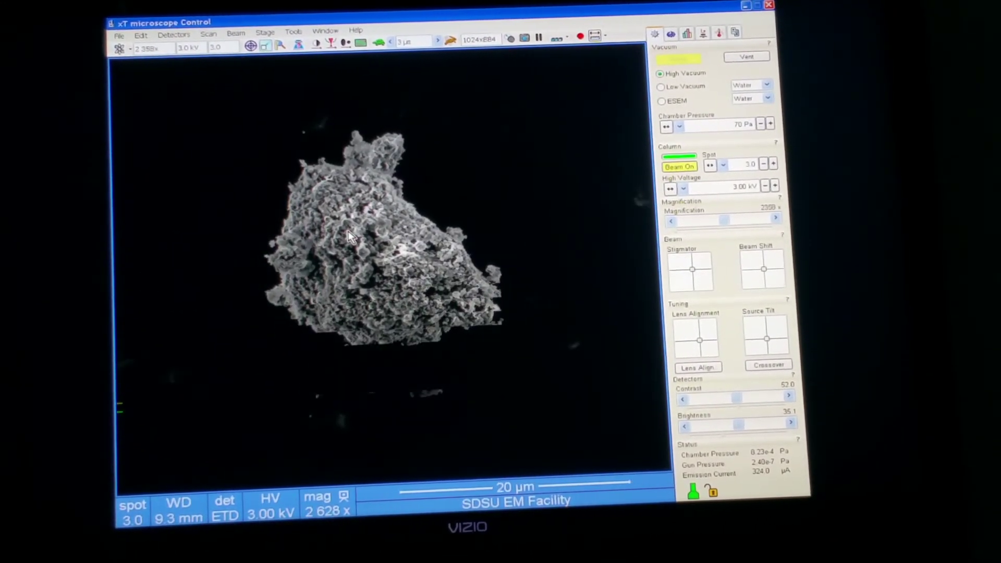
{"action": "scroll", "coordinate": [344, 233], "scroll_direction": "down", "scroll_amount": 2}
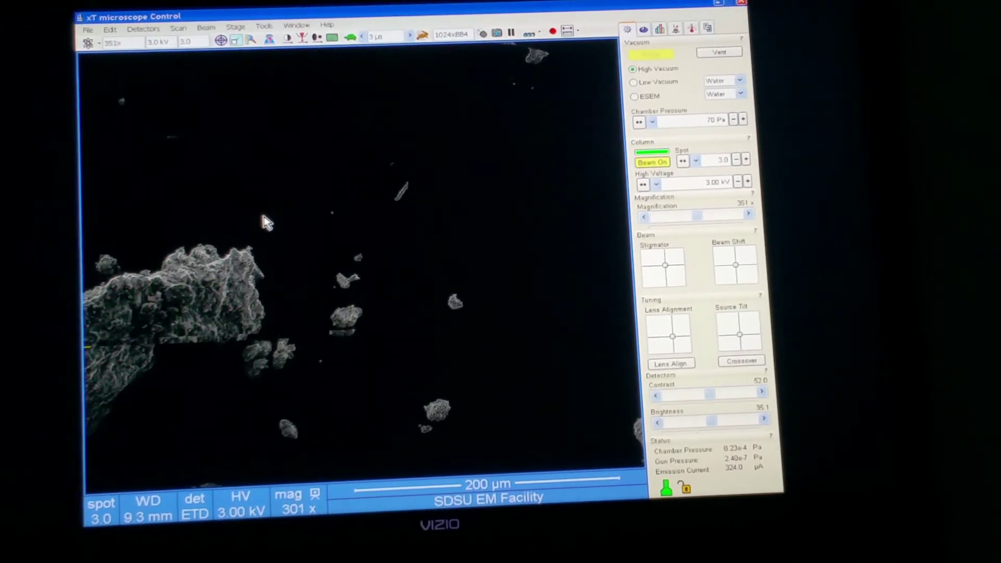
{"action": "scroll", "coordinate": [271, 209], "scroll_direction": "up", "scroll_amount": 5}
{"action": "scroll", "coordinate": [256, 223], "scroll_direction": "up", "scroll_amount": 2}
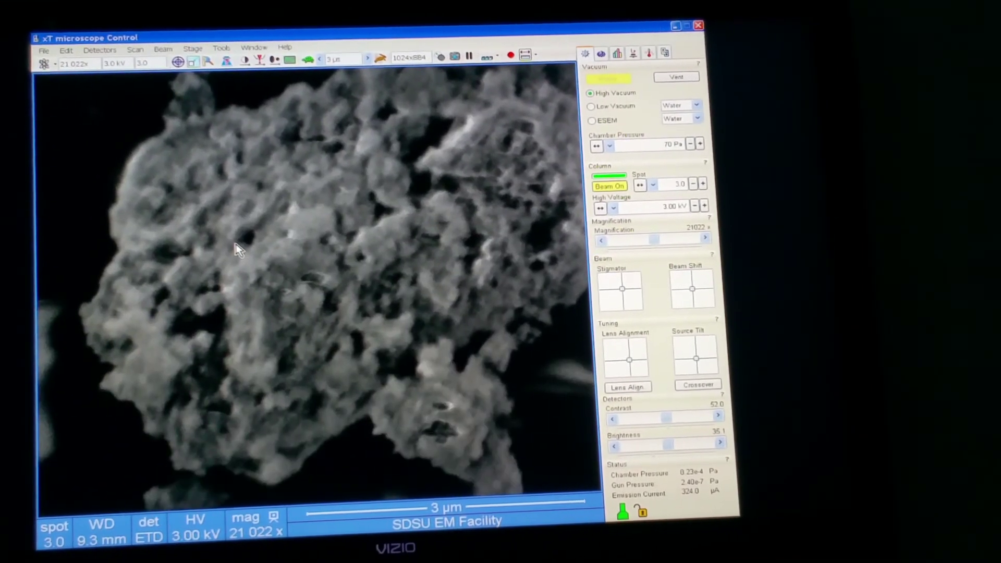
{"action": "scroll", "coordinate": [237, 250], "scroll_direction": "up", "scroll_amount": 1}
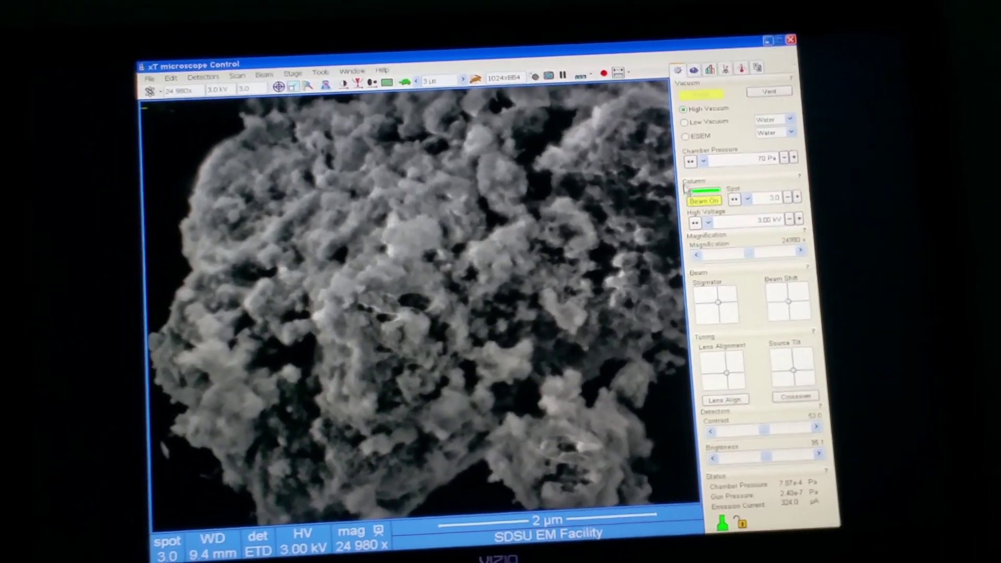
Set 25 000x, switch to the slow 30 µs scan and freeze the completed frame
{"action": "double_click", "coordinate": [844, 249]}
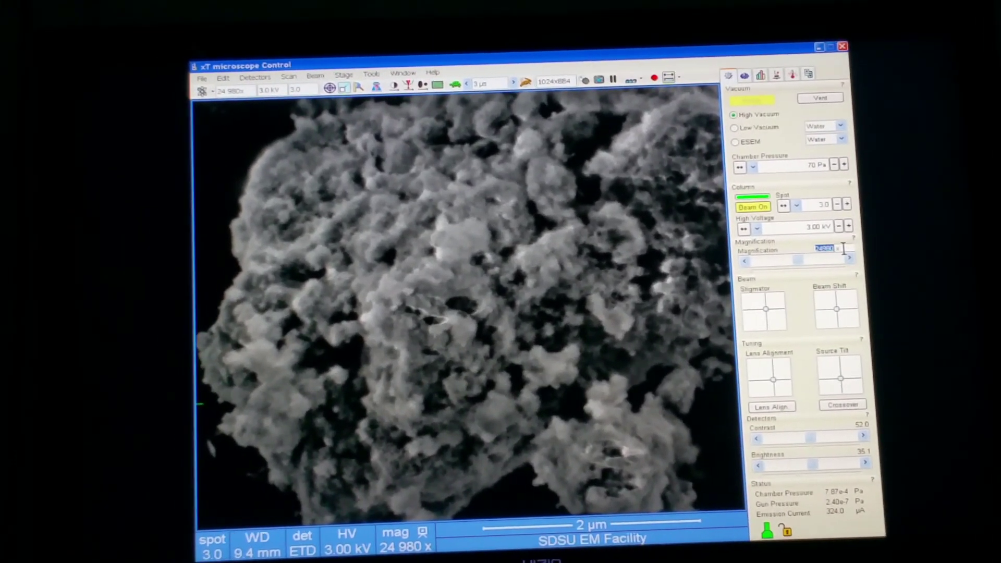
{"action": "type", "text": "25000"}
{"action": "key", "text": "Return"}
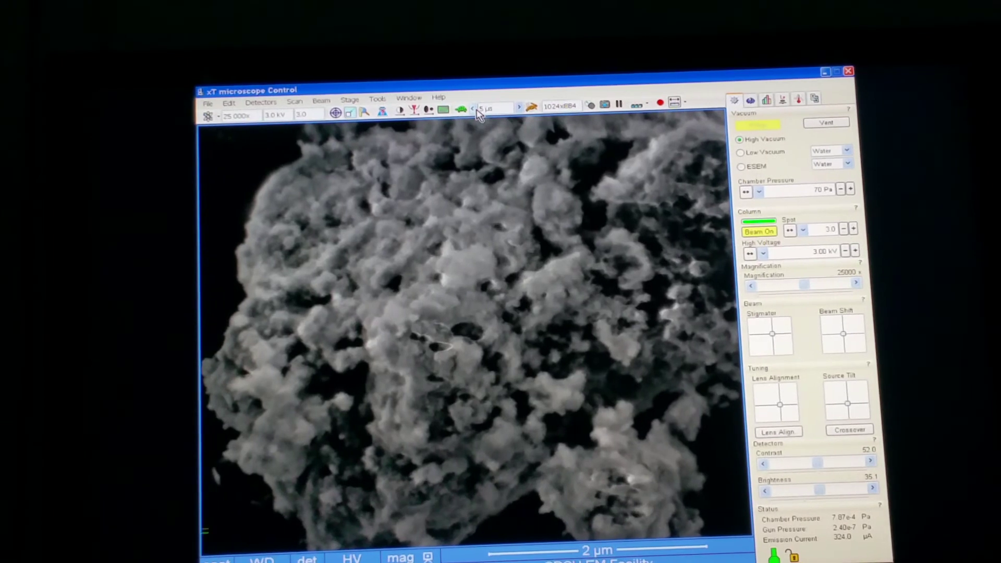
{"action": "left_click", "coordinate": [477, 110]}
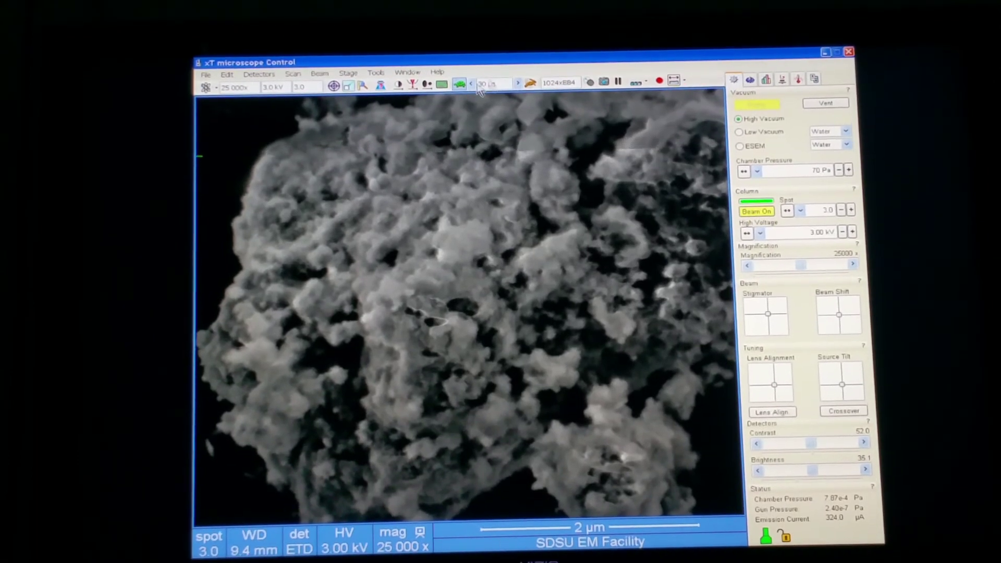
{"action": "left_click", "coordinate": [618, 79]}
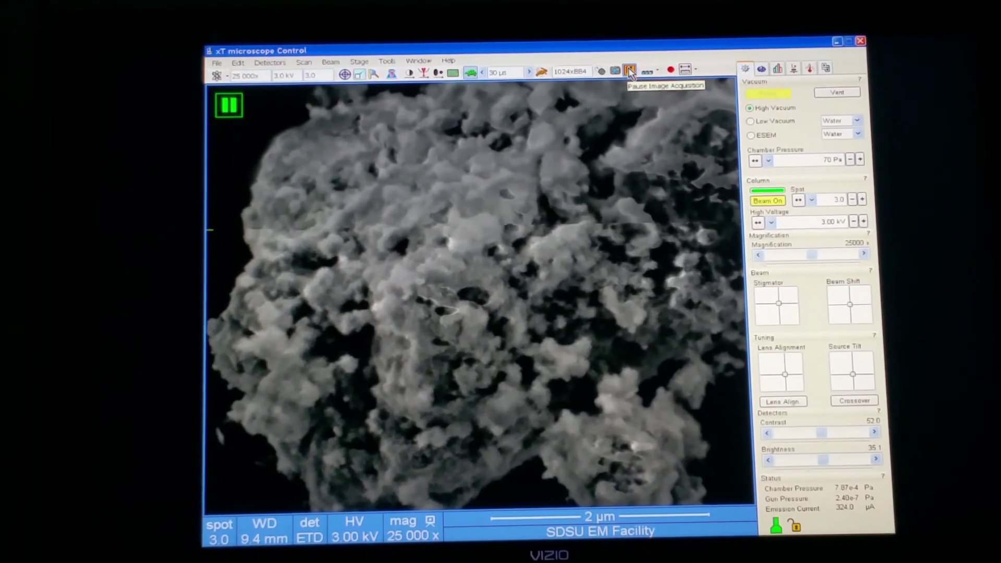
{"action": "left_click", "coordinate": [631, 75]}
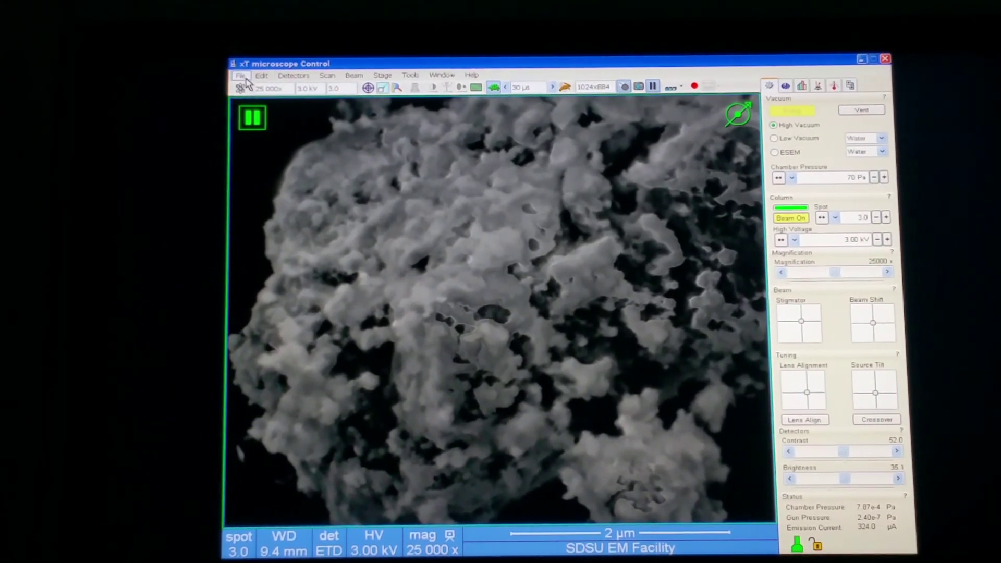
Save the image as Co2Carbon_003.tif in TIF format and resume live acquisition
{"action": "left_click", "coordinate": [241, 75]}
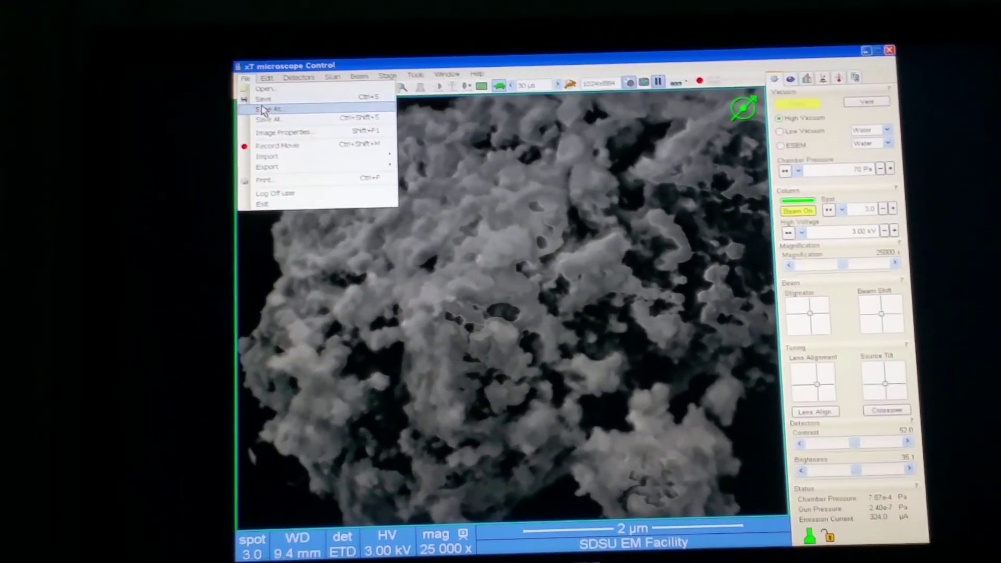
{"action": "left_click", "coordinate": [259, 115]}
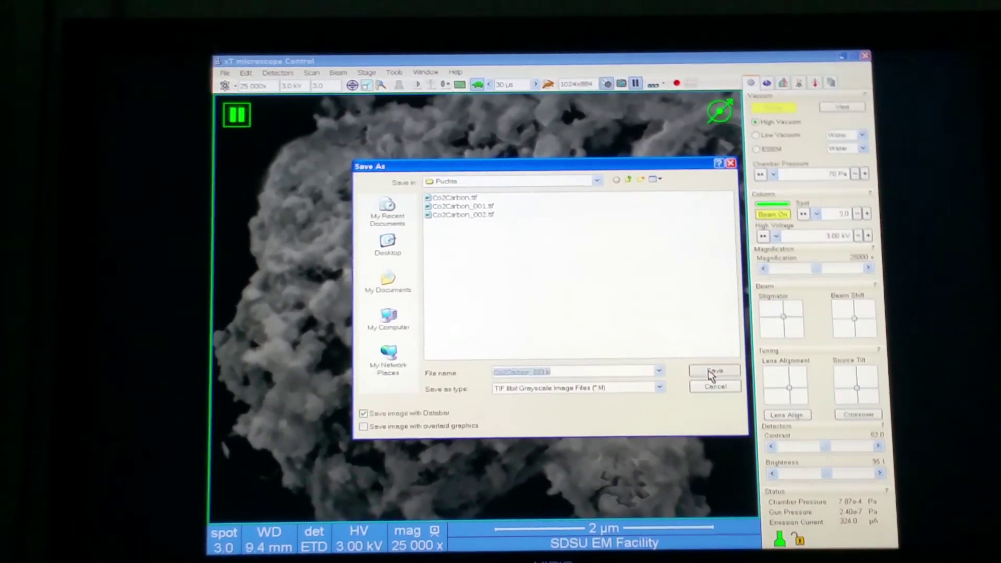
{"action": "left_click", "coordinate": [697, 366]}
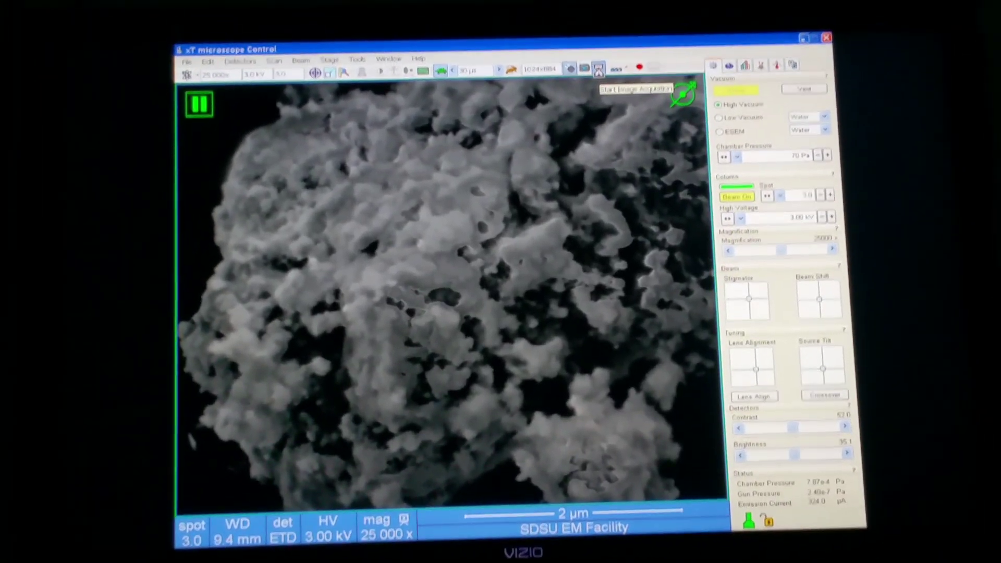
{"action": "left_click", "coordinate": [596, 85]}
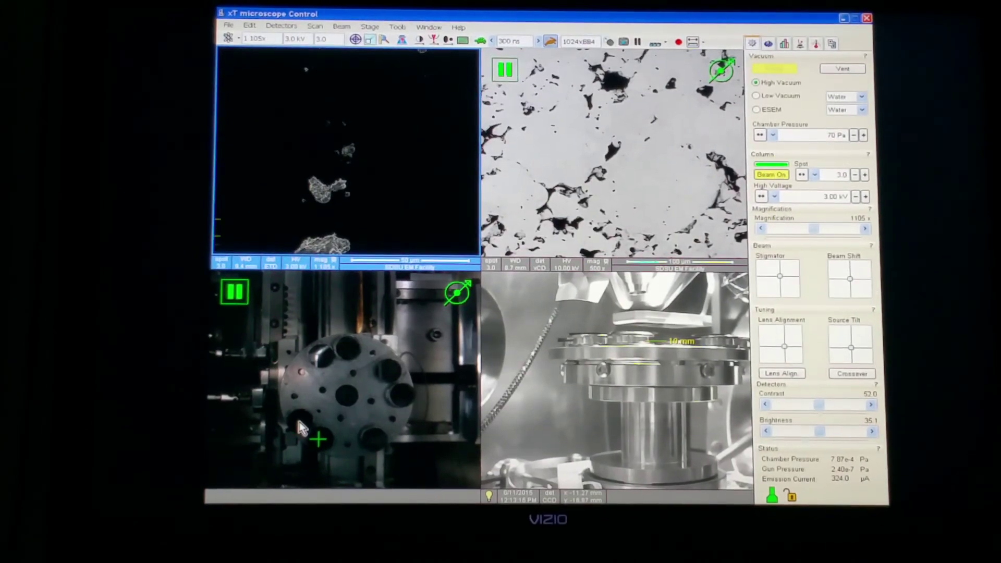
Drive the stage to a different sample stub using the navigation camera view
{"action": "left_click", "coordinate": [296, 415]}
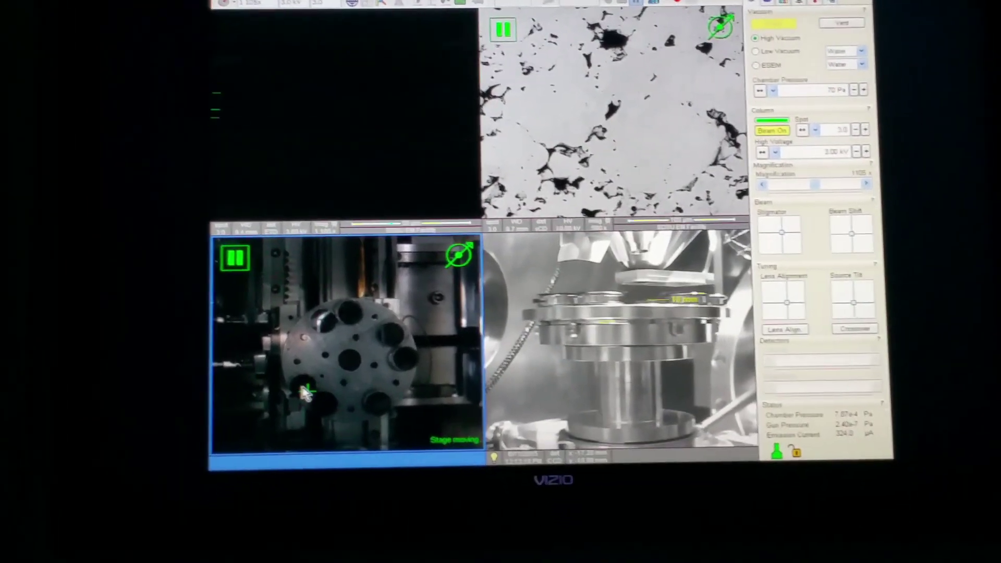